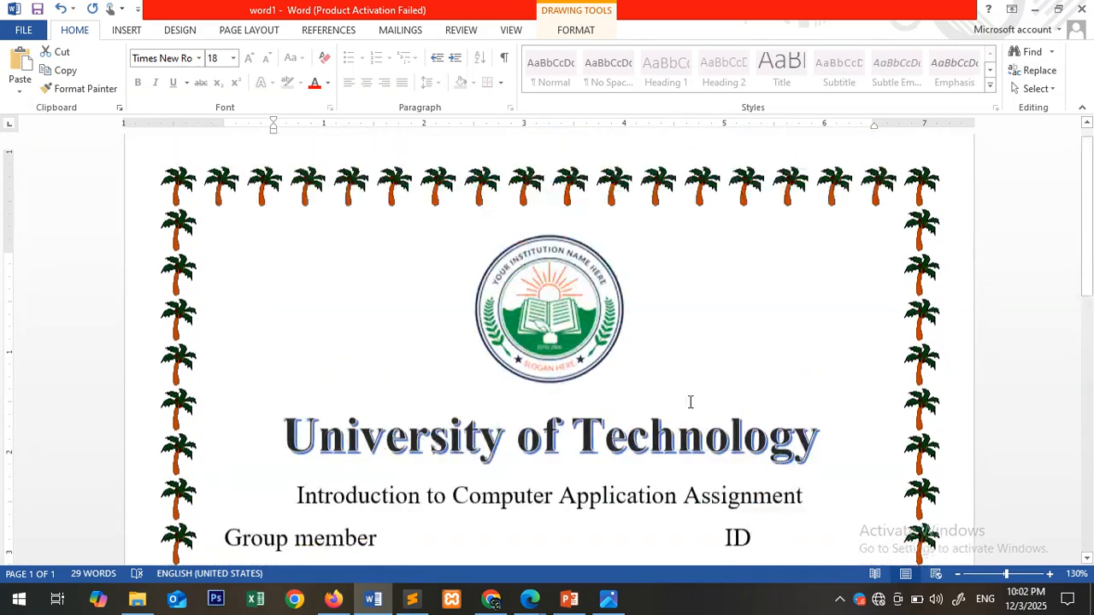
# - Look over the finished sample cover page in the word1 document from top to bottom
pyautogui.scroll(-10, 690, 402)
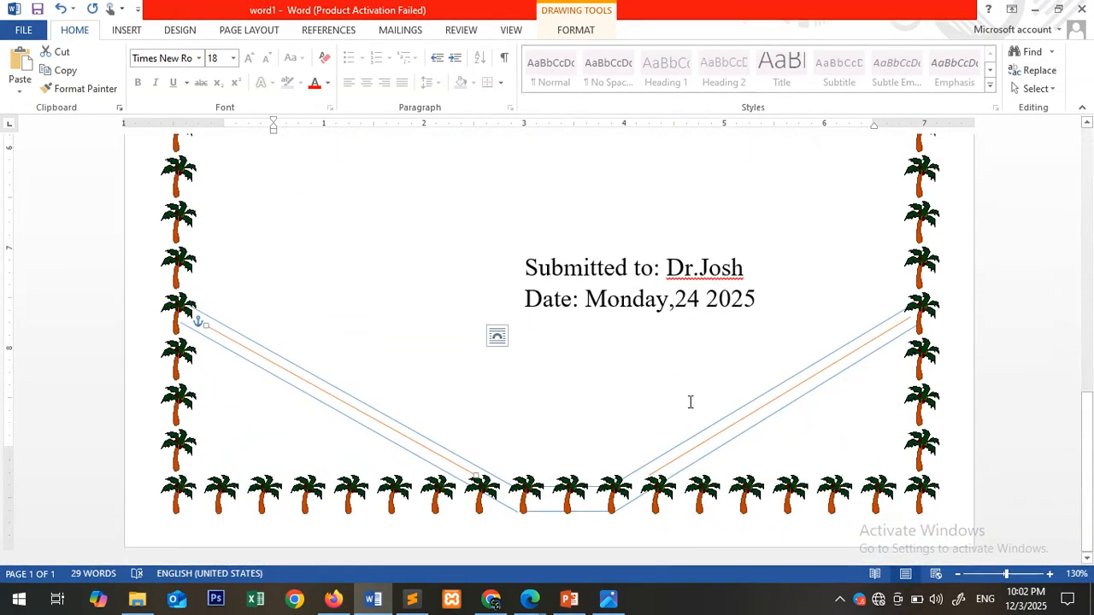
pyautogui.scroll(10, 691, 402)
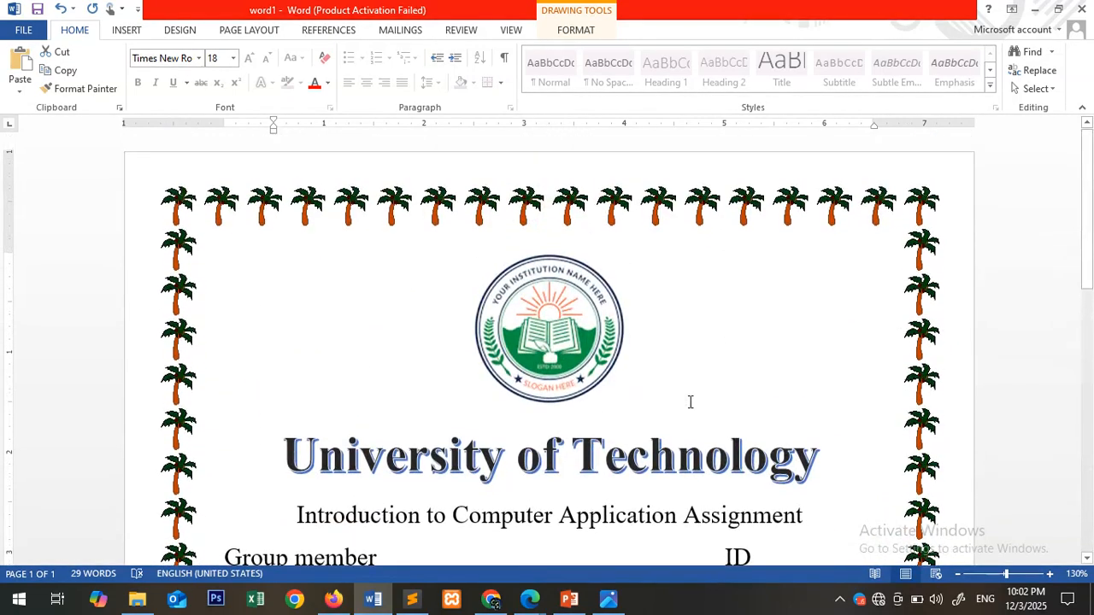
pyautogui.scroll(-10, 411, 347)
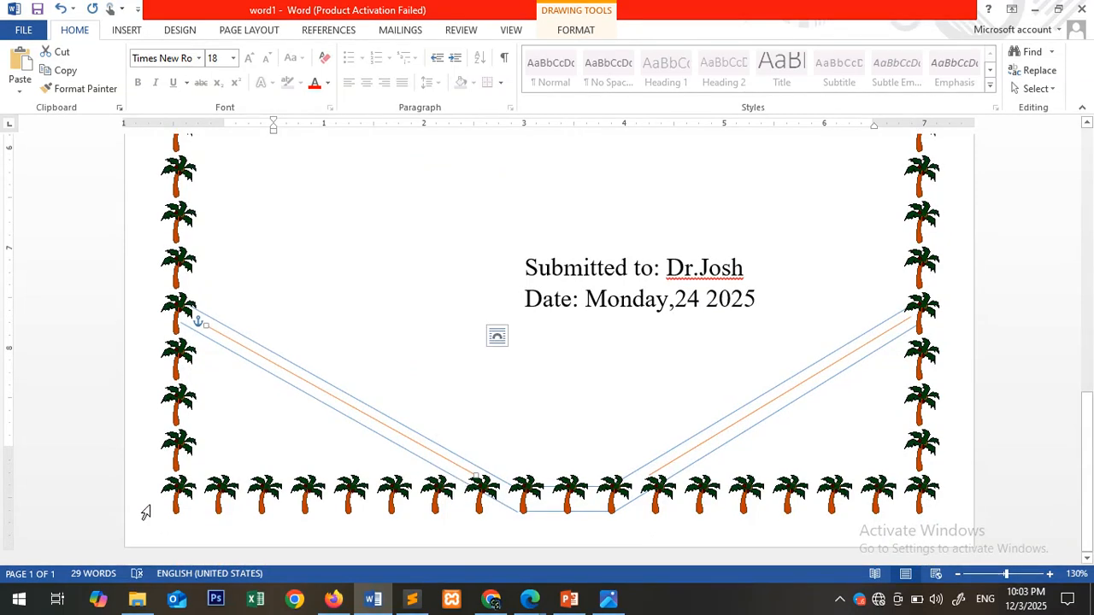
pyautogui.click(247, 517)
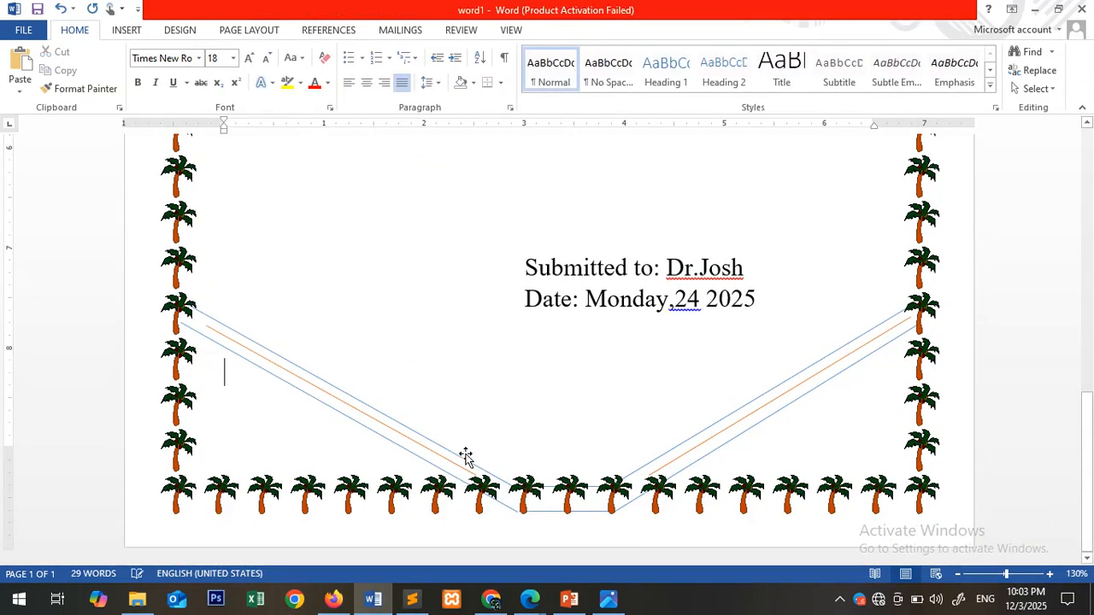
# - Create a new blank document
pyautogui.click(23, 31)
pyautogui.click(43, 104)
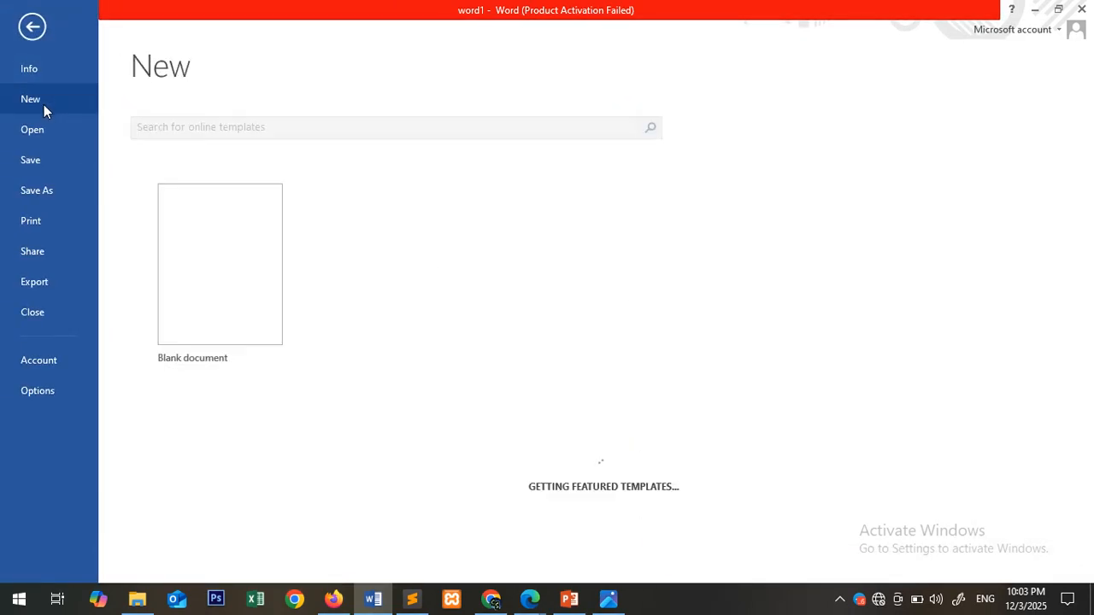
pyautogui.click(217, 311)
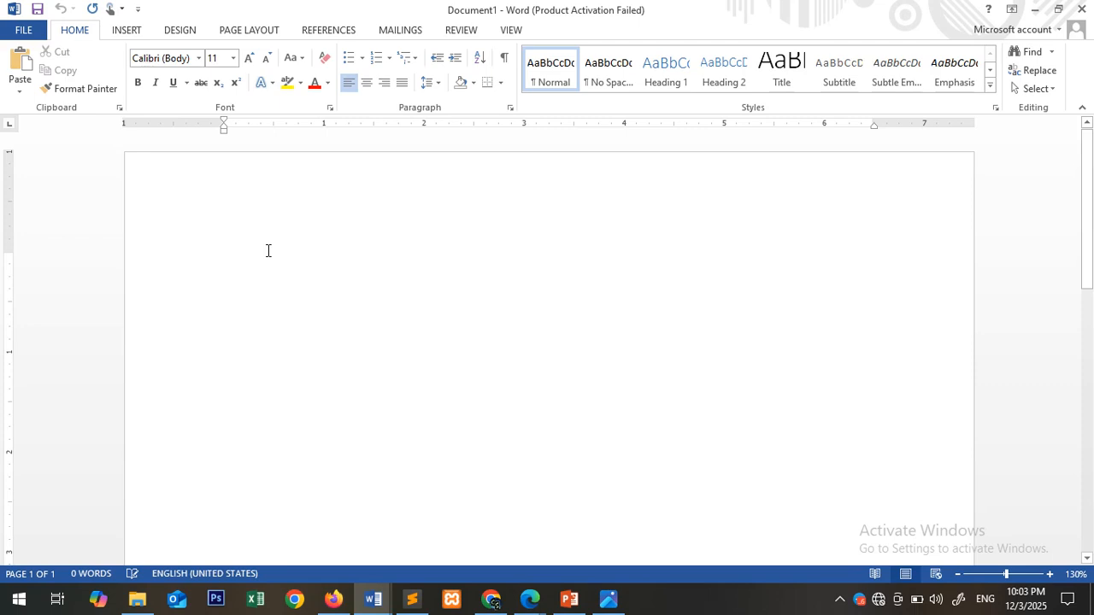
# - Enter "Institute of Technology" as the title on the first line of the page
pyautogui.write('Ins')
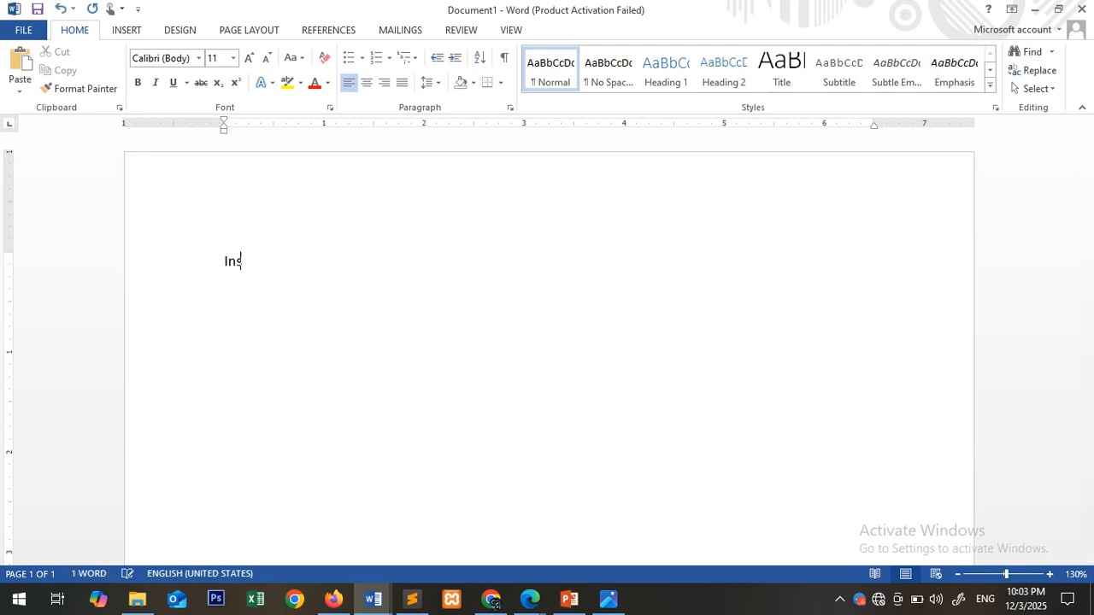
pyautogui.write('titute of T')
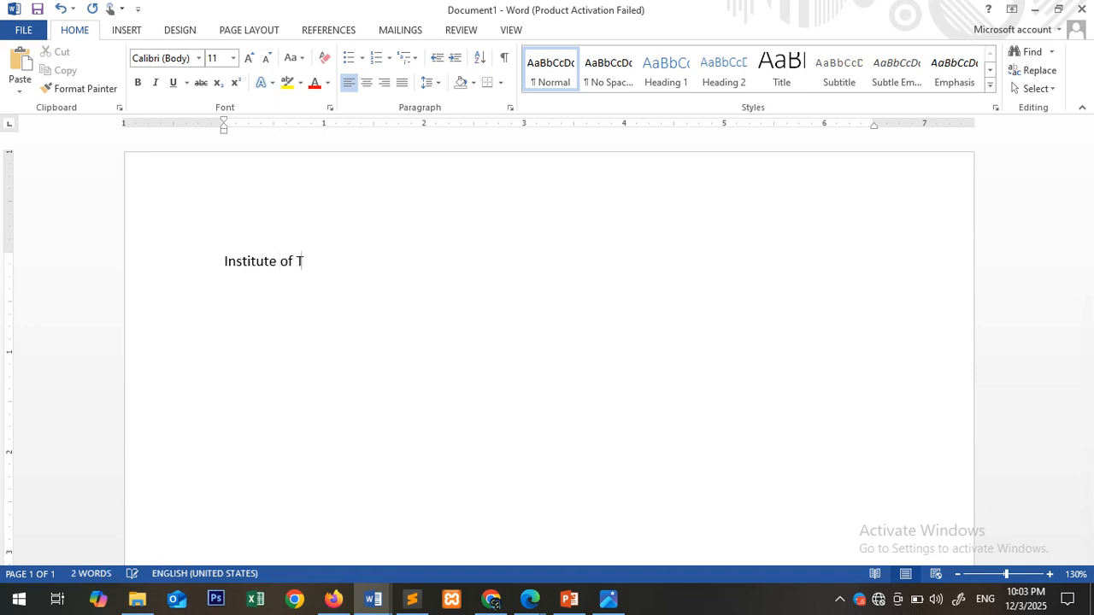
pyautogui.write('echnology')
# - Set the font of the "Institute of Technology" title to Chaparral Pro Light
pyautogui.click(179, 279)
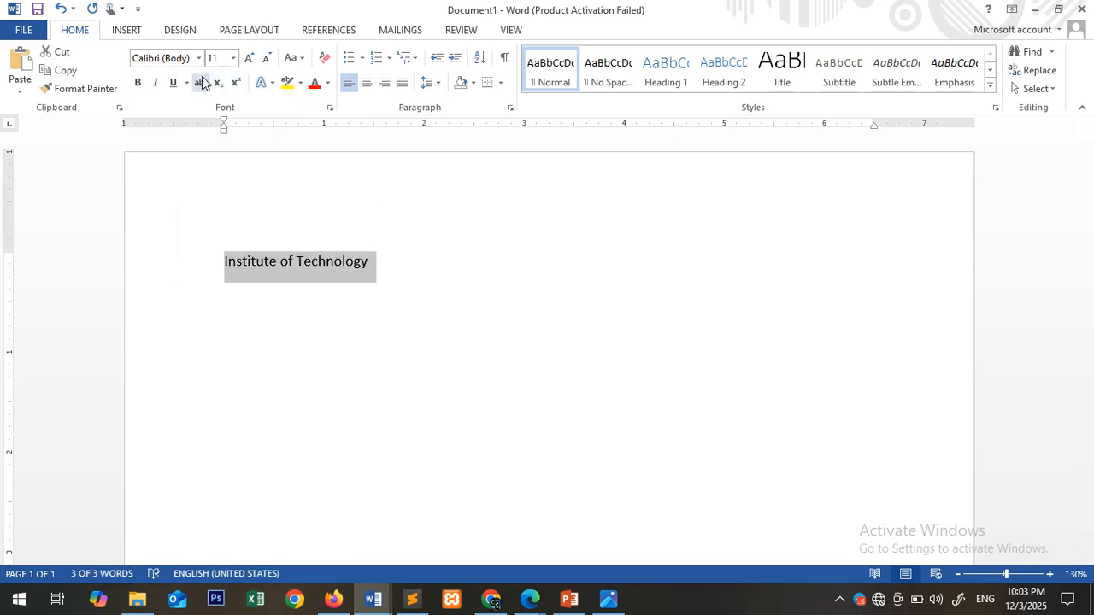
pyautogui.click(178, 59)
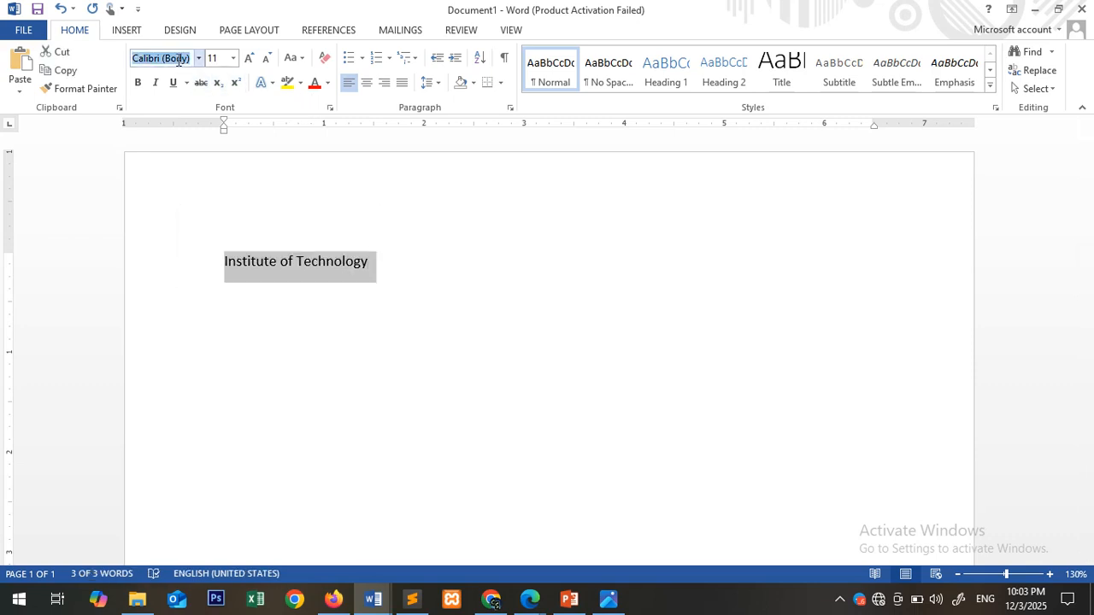
pyautogui.write('Times New Ro')
pyautogui.press('Return')
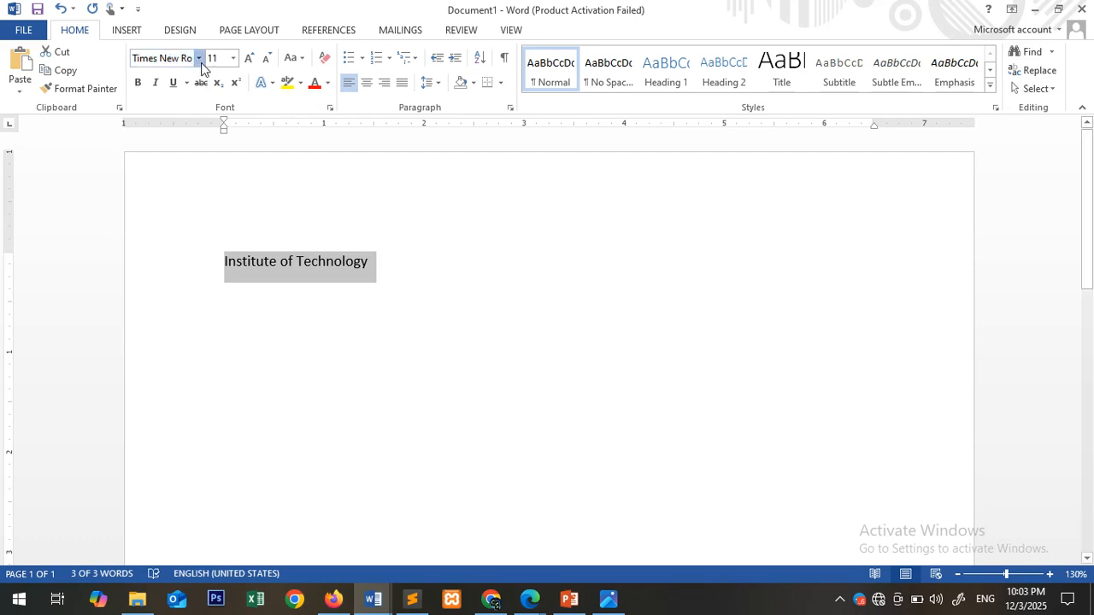
pyautogui.click(199, 58)
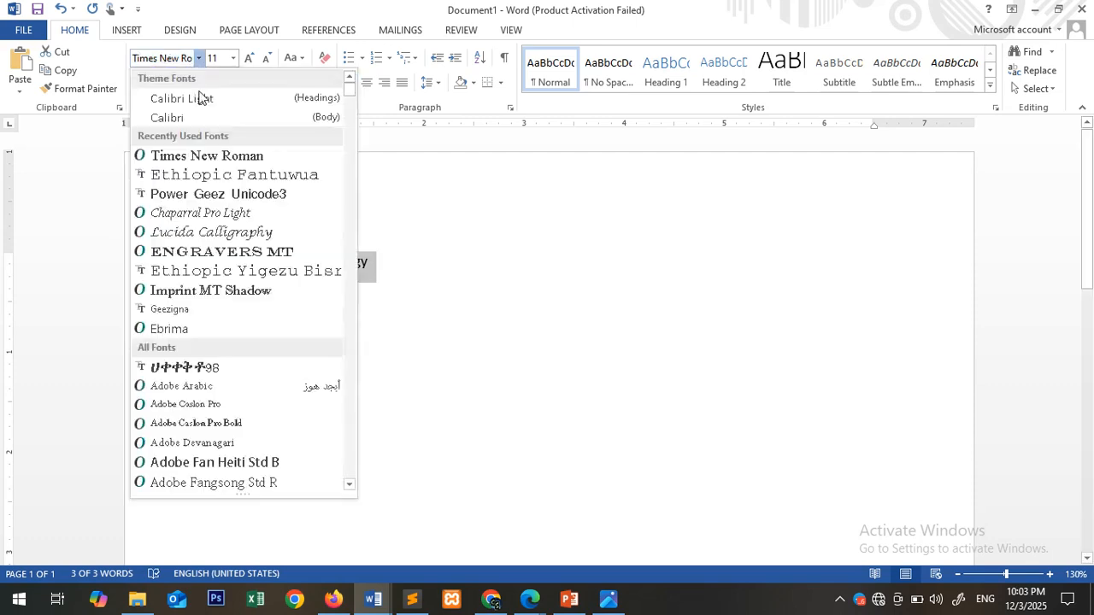
pyautogui.click(199, 214)
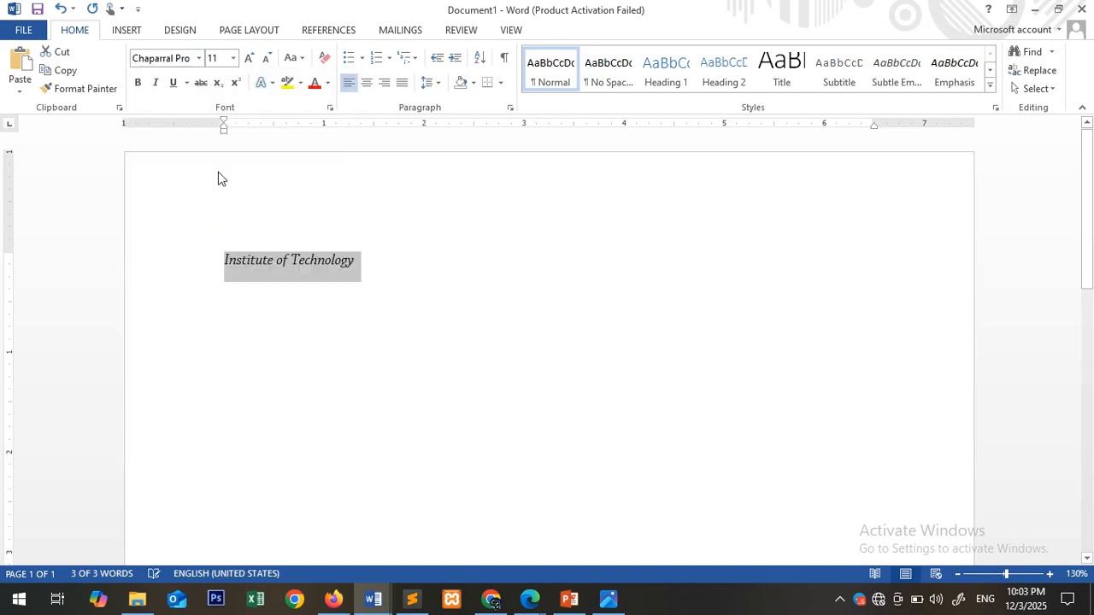
# - Enlarge the title to 28 pt and apply the text effect with black fill and blue shadow to it
pyautogui.click(248, 58)
pyautogui.click(249, 58)
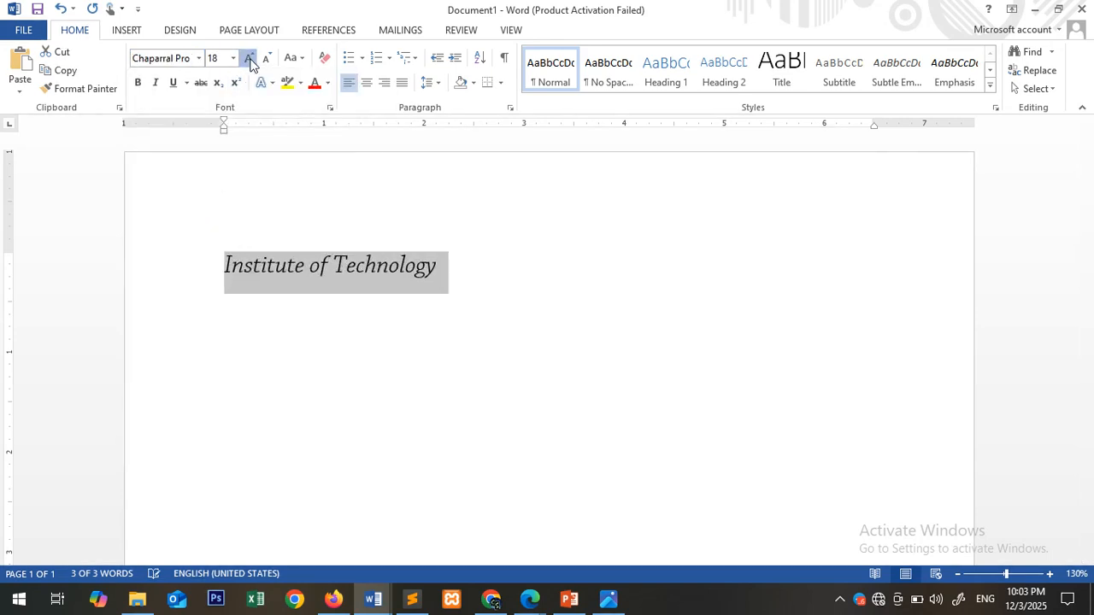
pyautogui.click(248, 58)
pyautogui.click(248, 58)
pyautogui.click(248, 58)
pyautogui.click(249, 58)
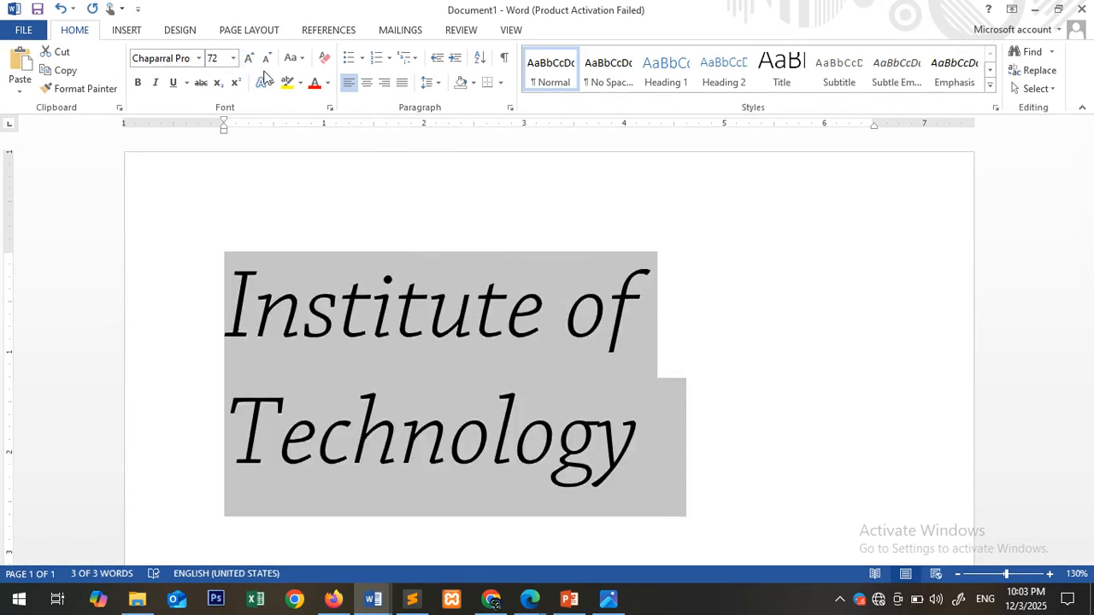
pyautogui.click(266, 62)
pyautogui.click(265, 63)
pyautogui.click(266, 62)
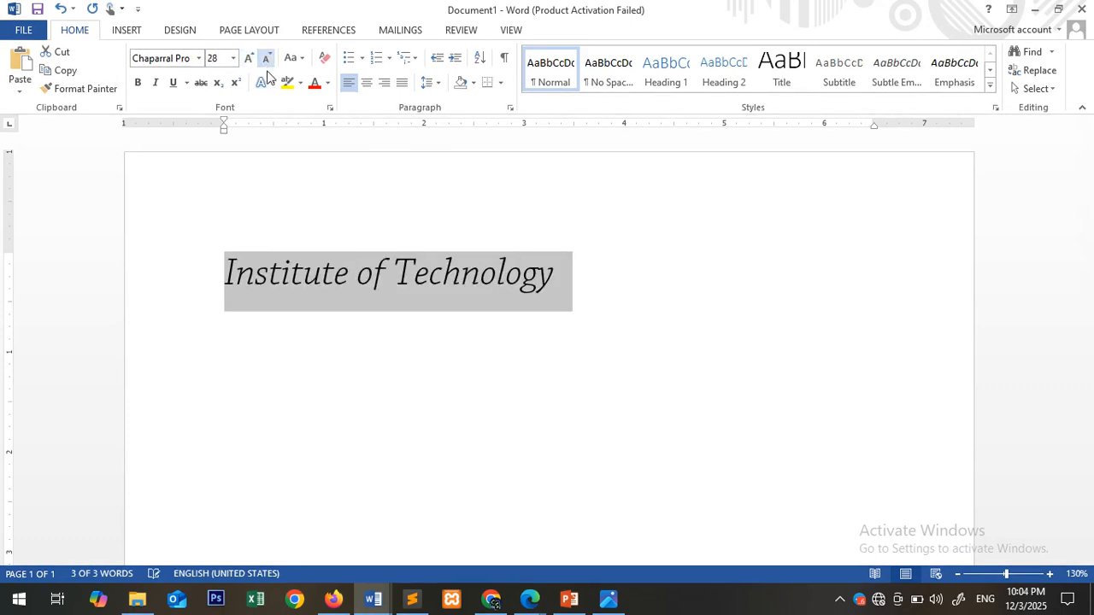
pyautogui.click(272, 83)
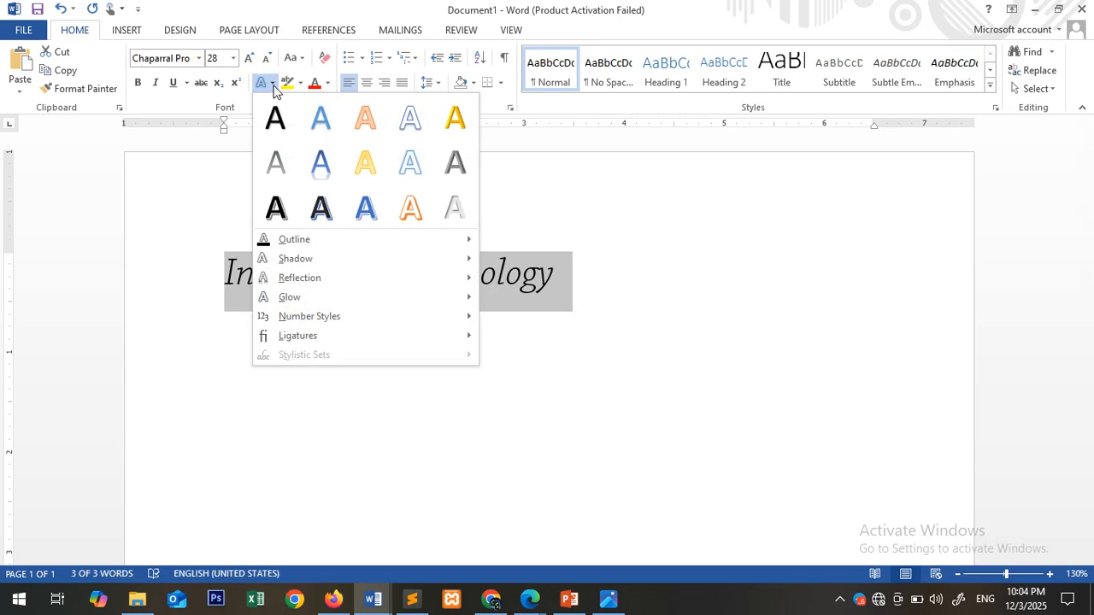
pyautogui.click(323, 211)
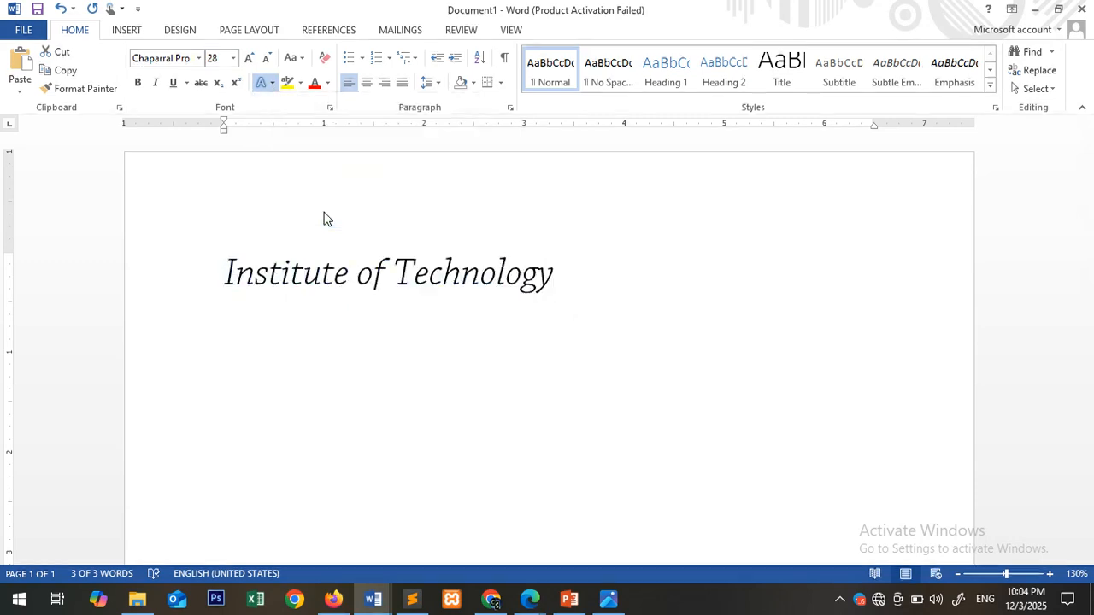
# - Center the title horizontally and increase its font size to 36 pt
pyautogui.click(367, 88)
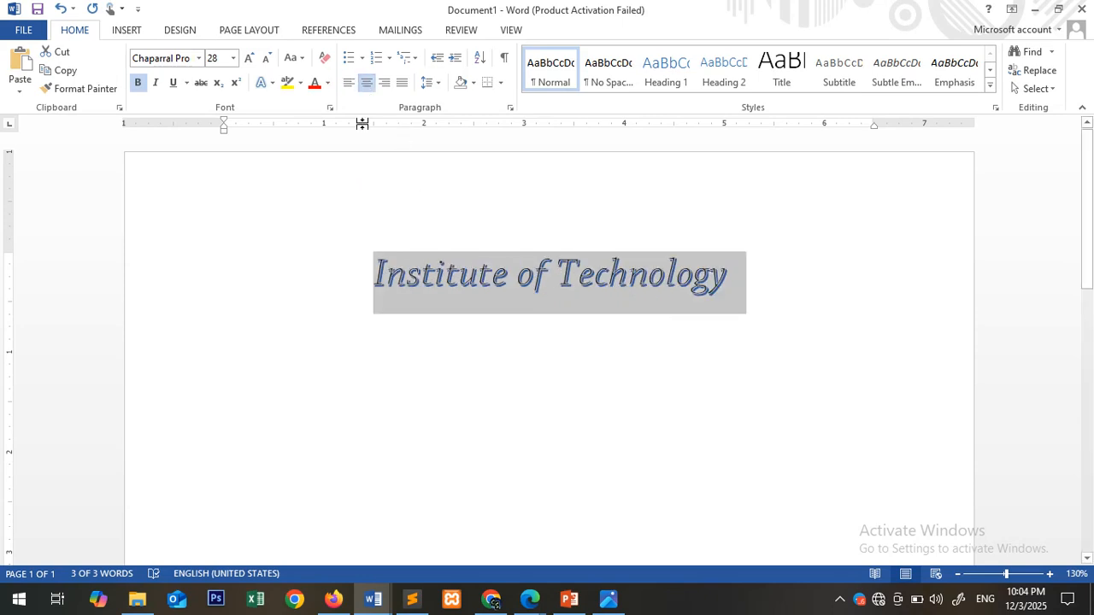
pyautogui.click(247, 60)
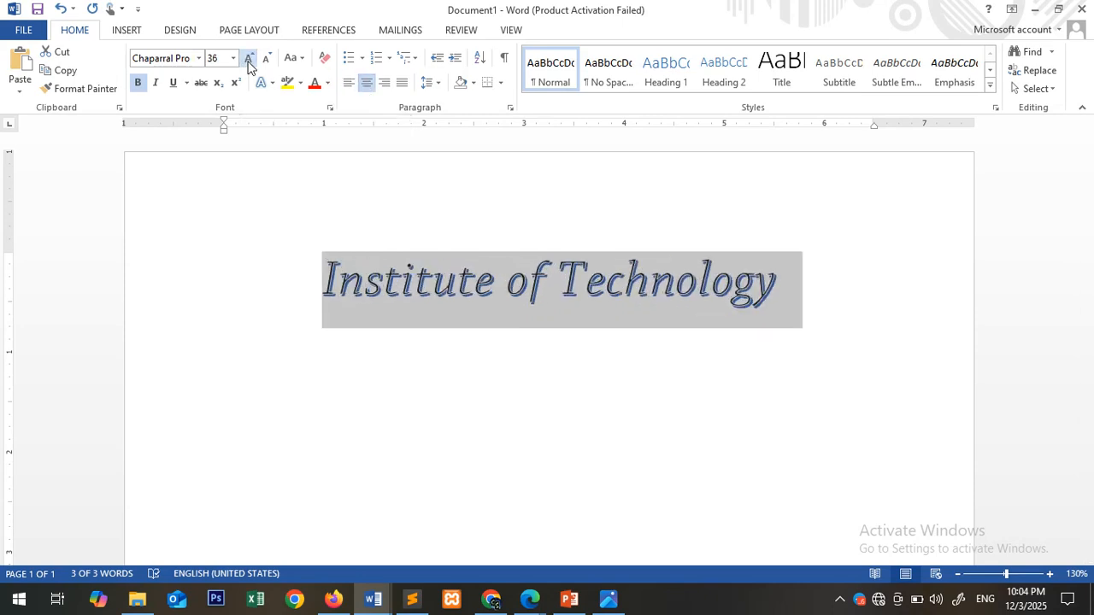
pyautogui.click(369, 329)
# - Start a new No Spacing paragraph below the title and enter "Introduction to Computer Assignment"
pyautogui.click(839, 304)
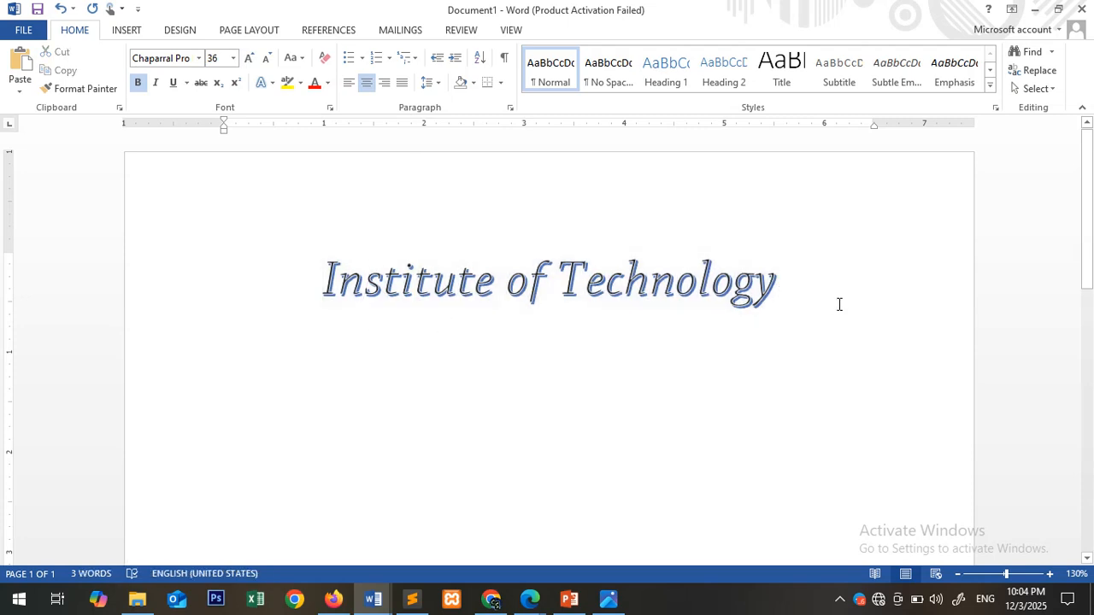
pyautogui.press('Return')
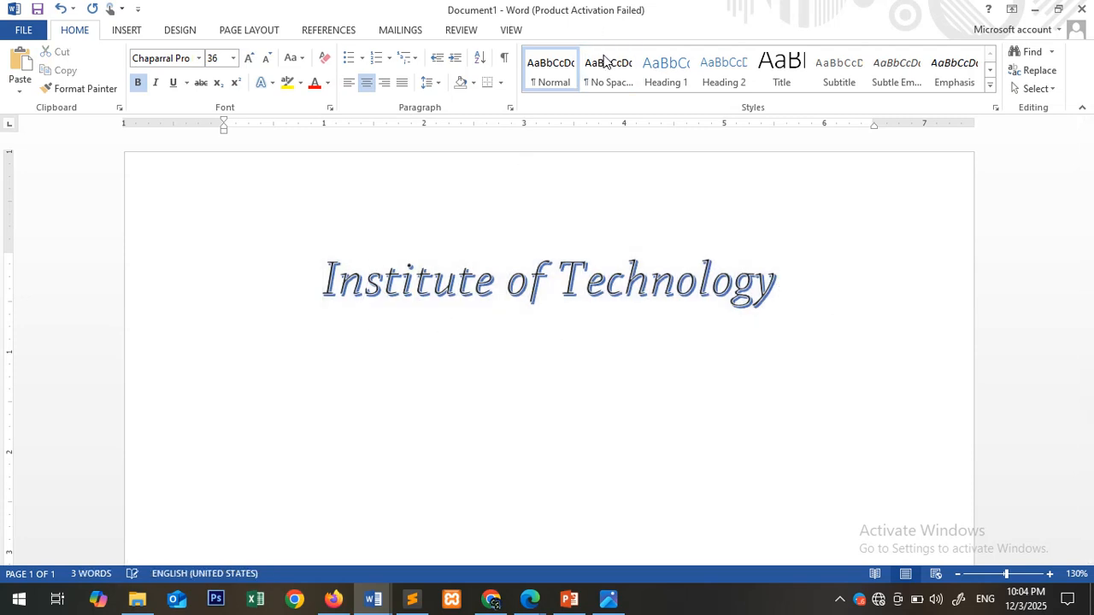
pyautogui.click(599, 73)
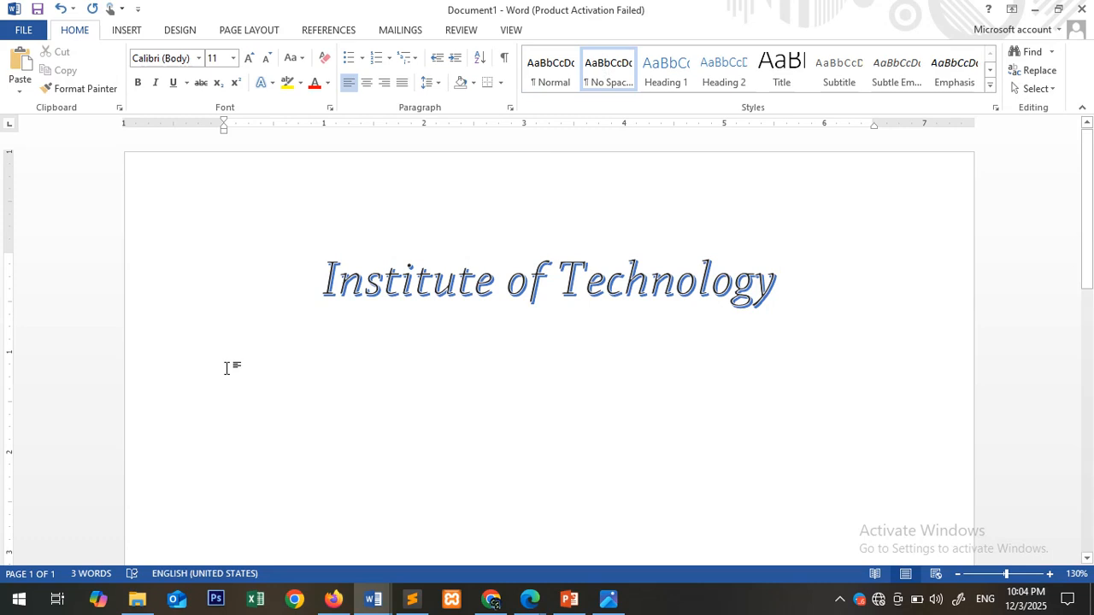
pyautogui.write('Intr')
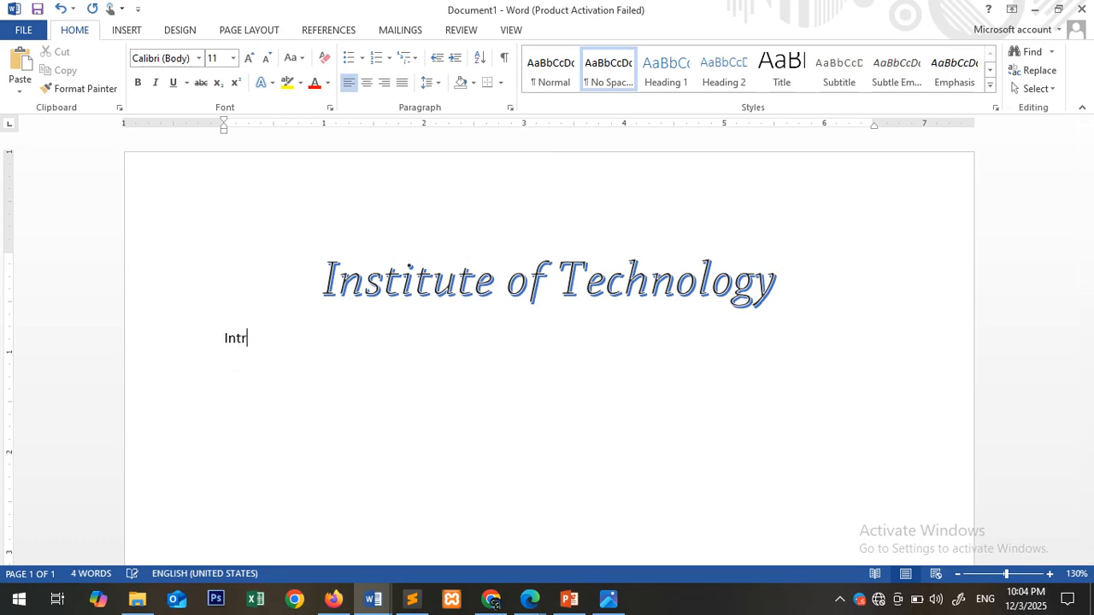
pyautogui.write('oduction to Computer')
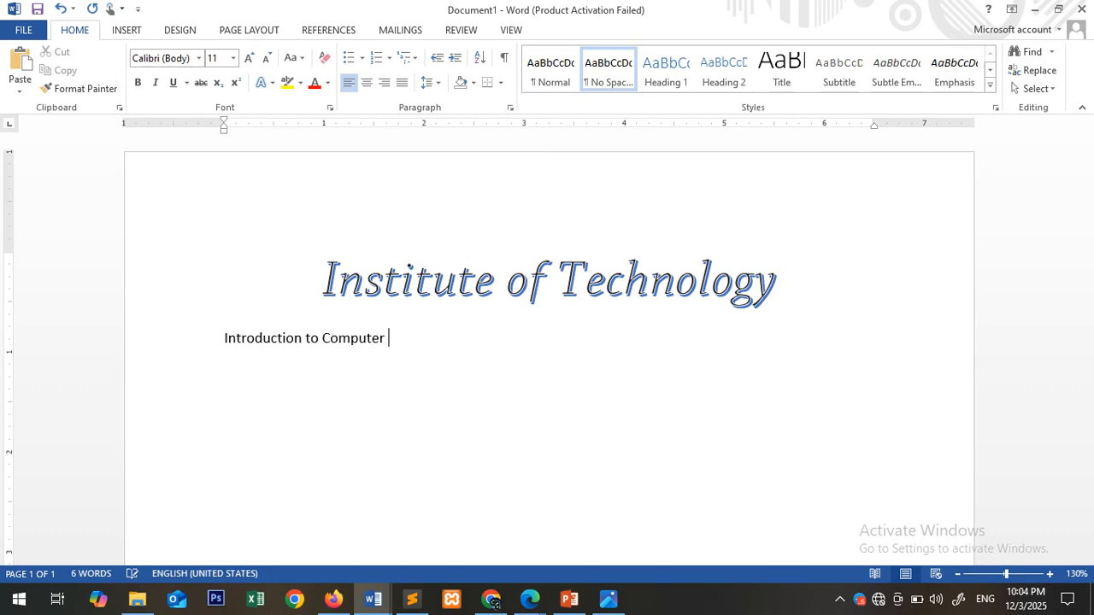
pyautogui.write(' Assignment')
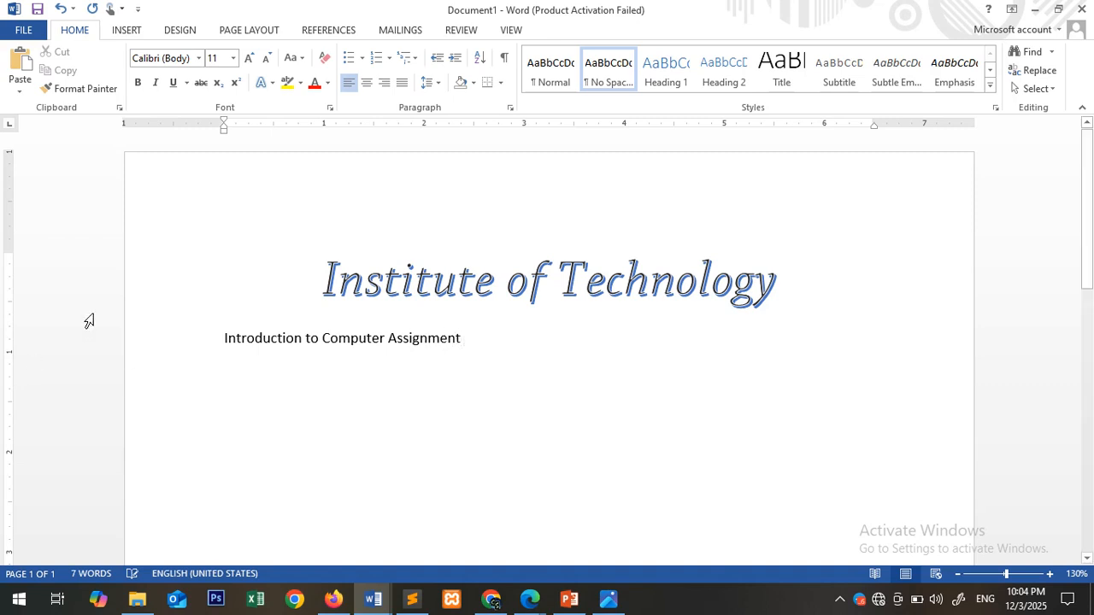
# - Set the font of the "Introduction to Computer Assignment" line to Times New Roman
pyautogui.click(155, 346)
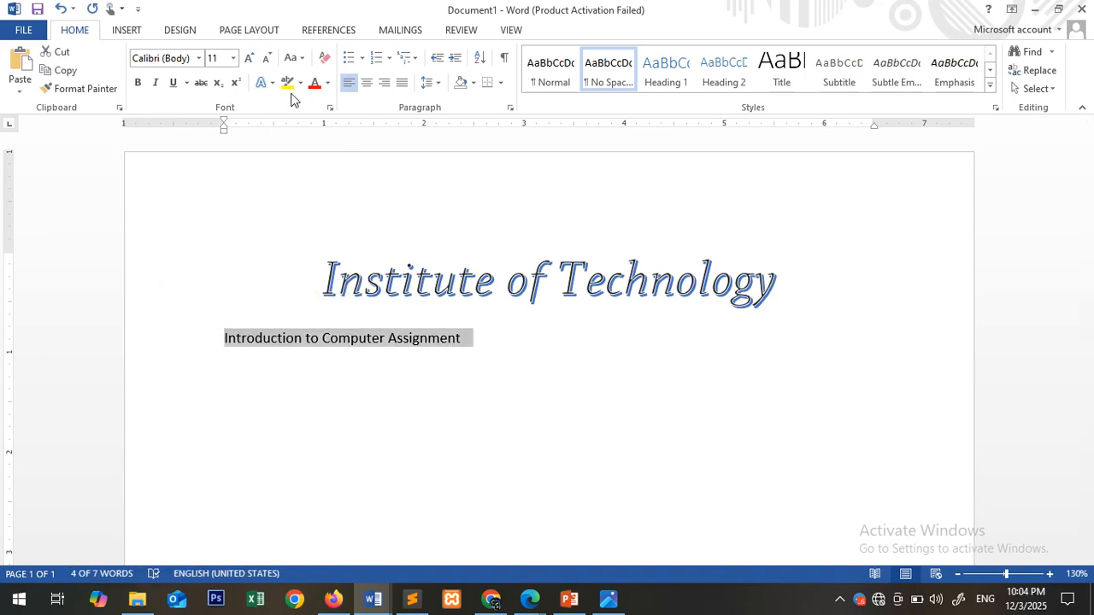
pyautogui.click(183, 60)
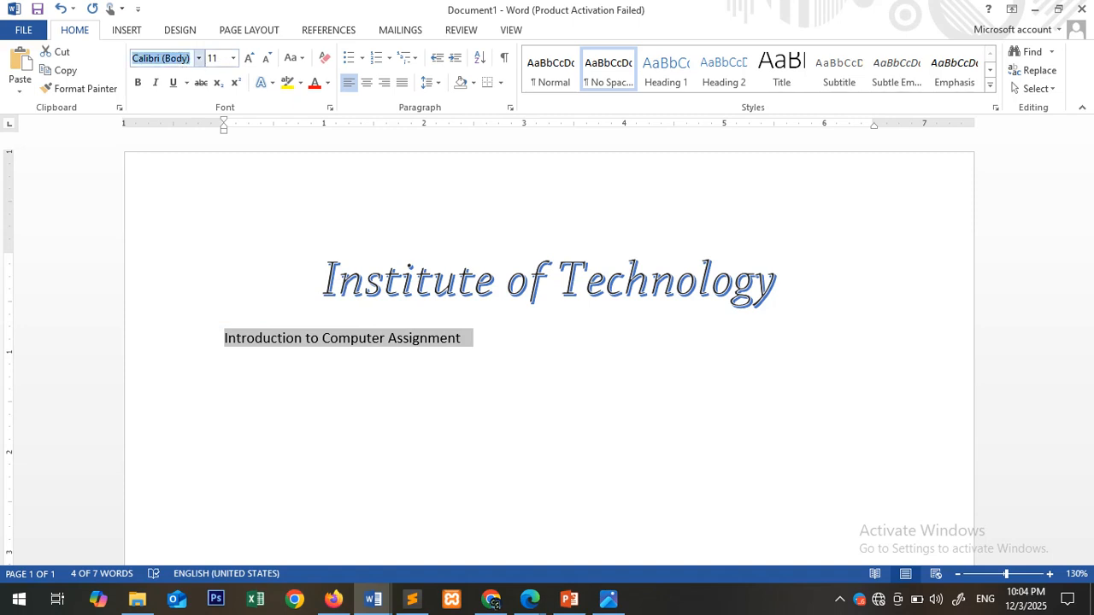
pyautogui.write('Times New Roman')
pyautogui.press('Return')
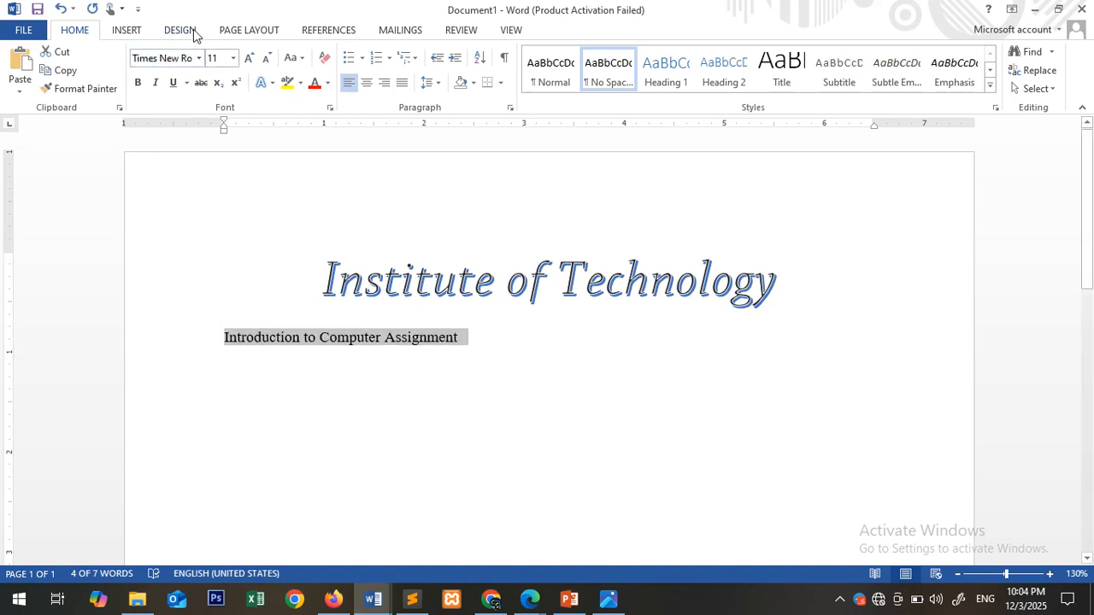
# - Center the assignment line, enlarge it to 20 pt, and leave the cursor at its end
pyautogui.click(248, 59)
pyautogui.click(248, 59)
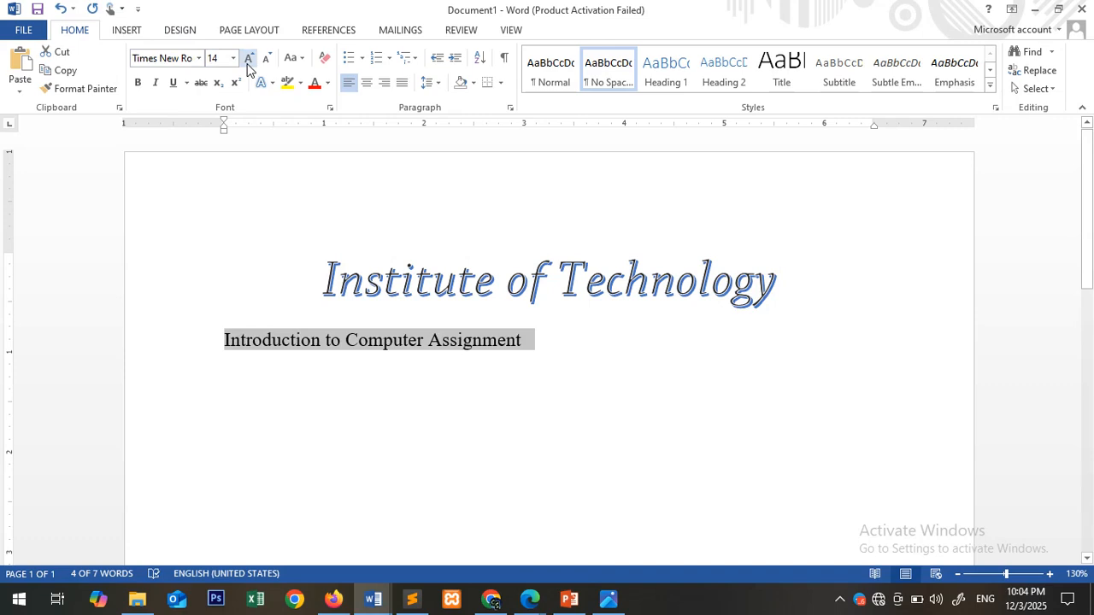
pyautogui.click(248, 59)
pyautogui.click(367, 82)
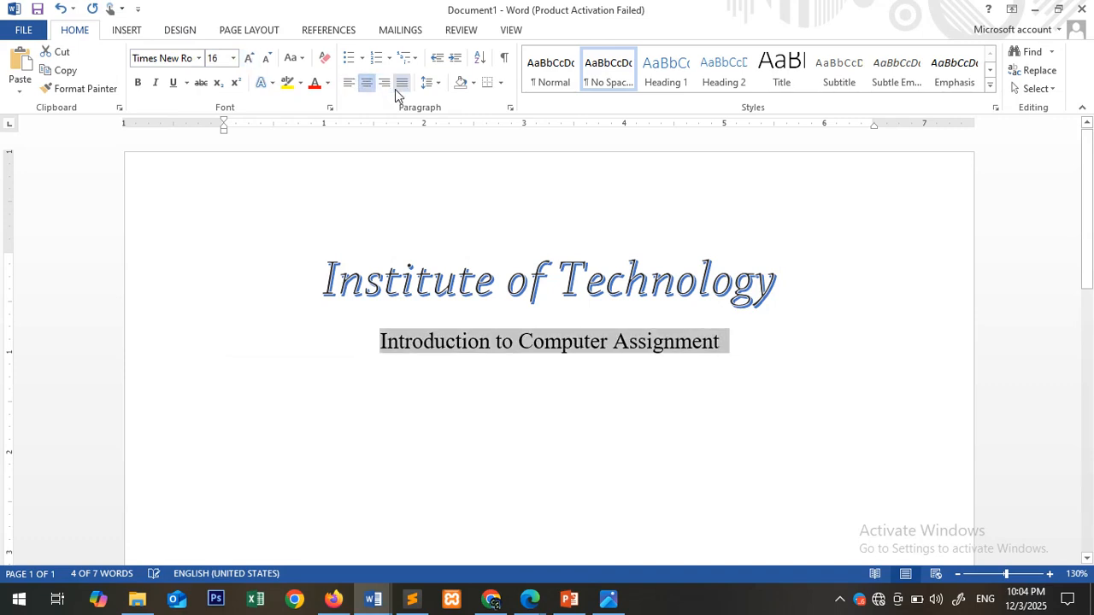
pyautogui.click(248, 59)
pyautogui.click(249, 59)
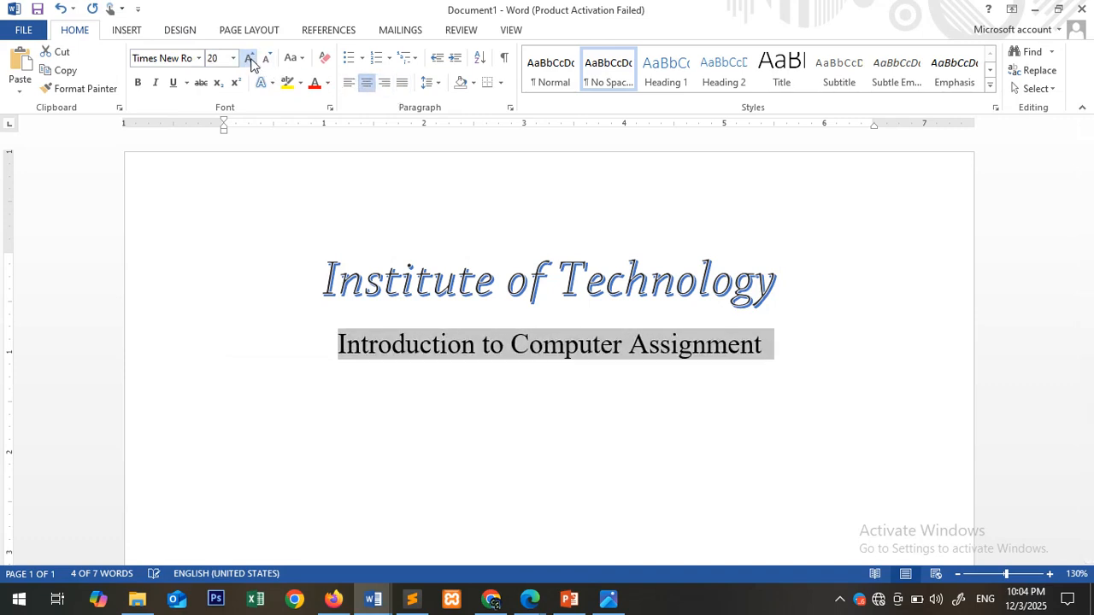
pyautogui.click(773, 332)
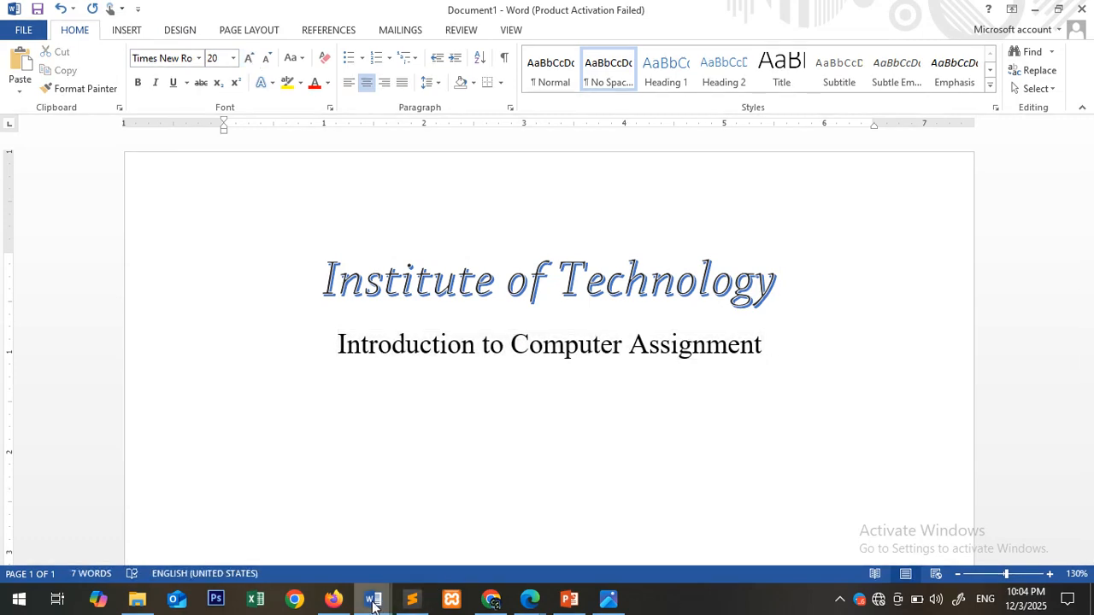
# - Switch to the word1 document and check how the group member and ID list is laid out
pyautogui.moveTo(373, 598)
pyautogui.click(316, 554)
pyautogui.scroll(10, 515, 301)
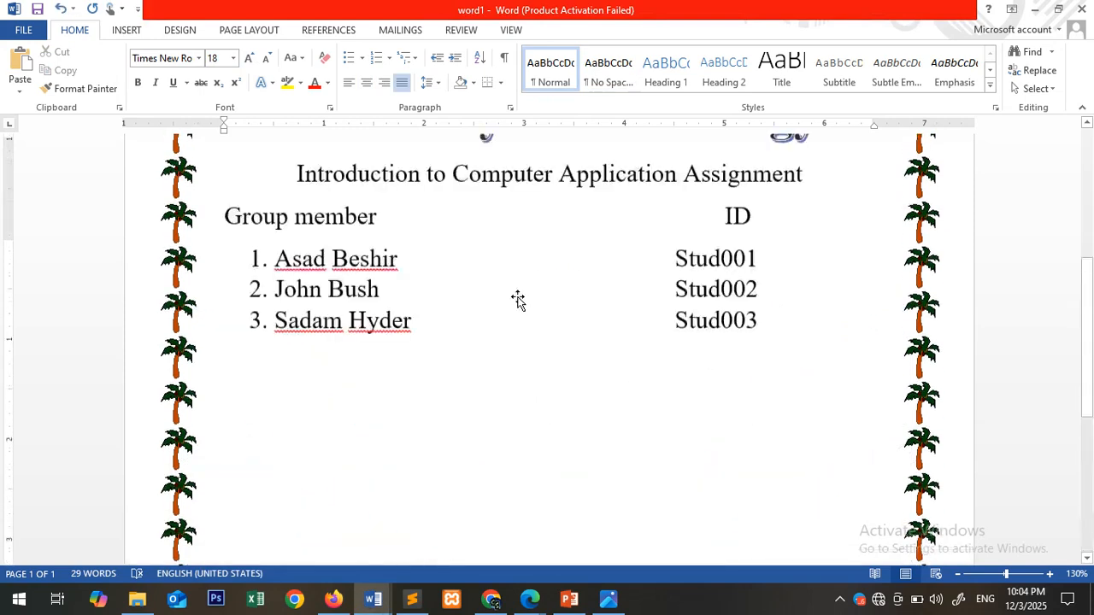
pyautogui.scroll(-5, 517, 299)
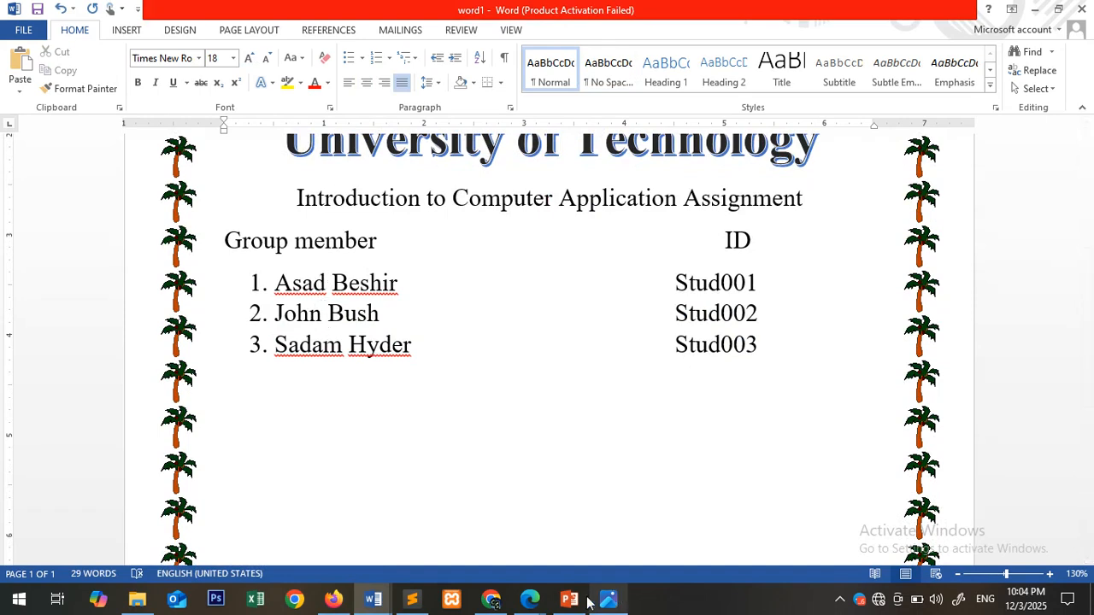
# - Return to Document1 and add a line below the assignment name with the headings "Group Member" and "ID" spaced widely apart
pyautogui.moveTo(373, 602)
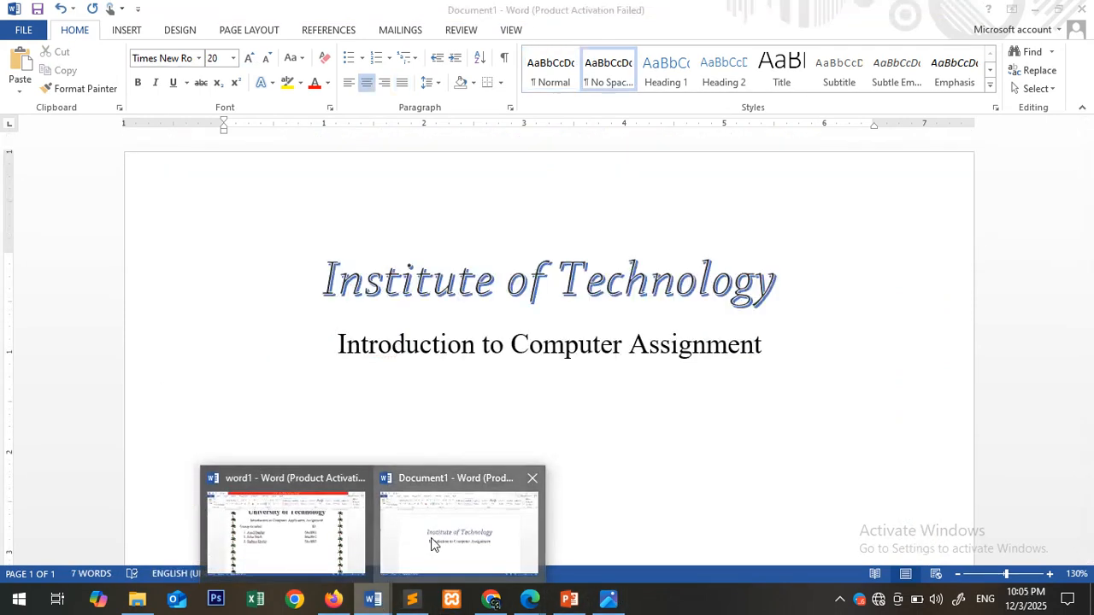
pyautogui.click(406, 560)
pyautogui.click(747, 363)
pyautogui.press('Return')
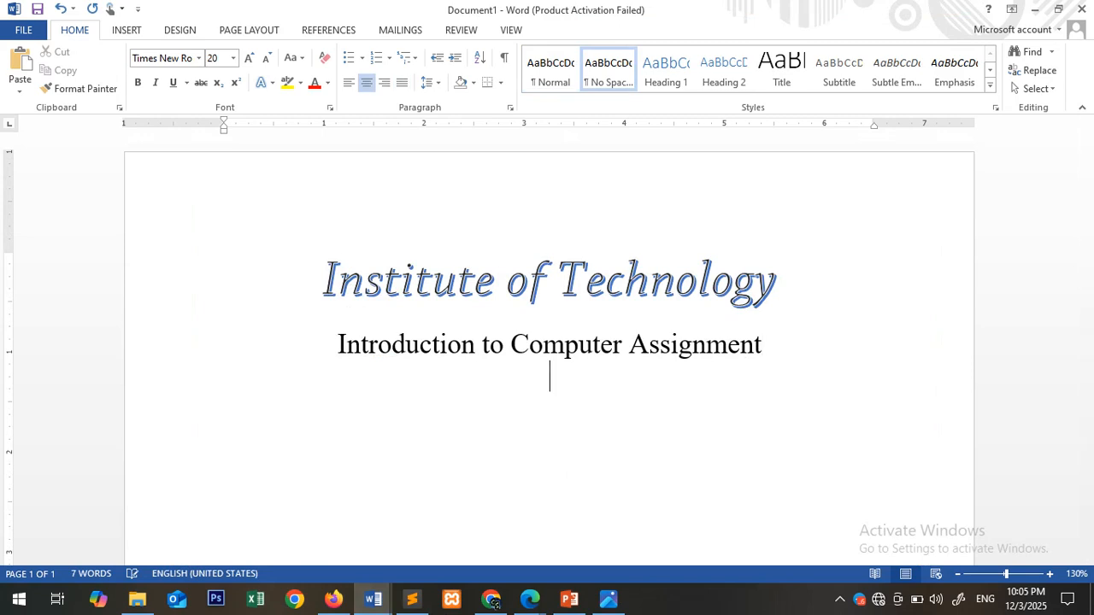
pyautogui.write('Group Member')
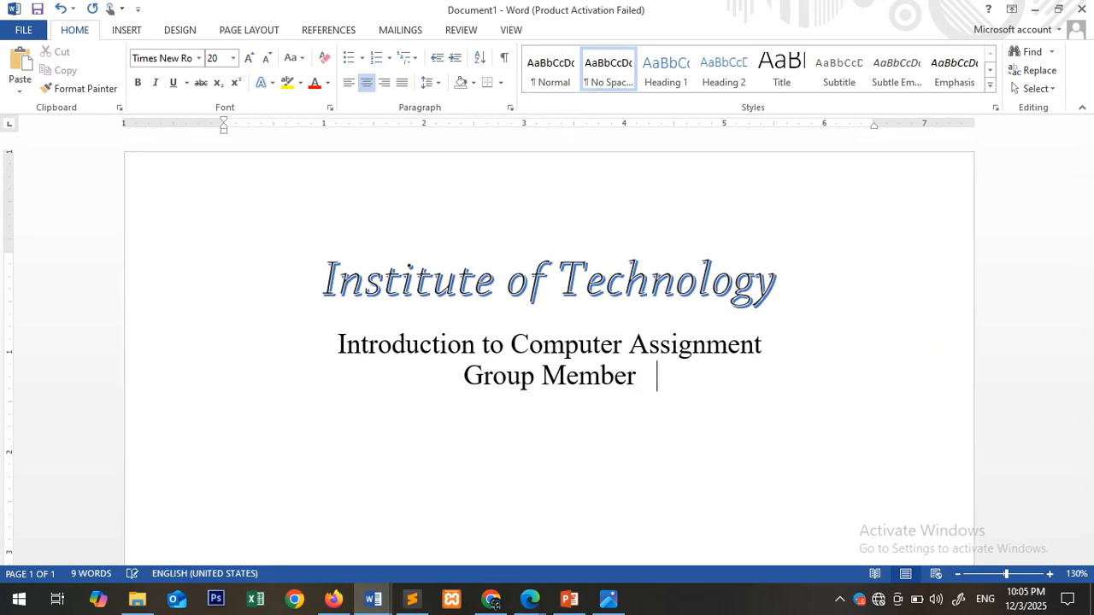
pyautogui.write('   ID')
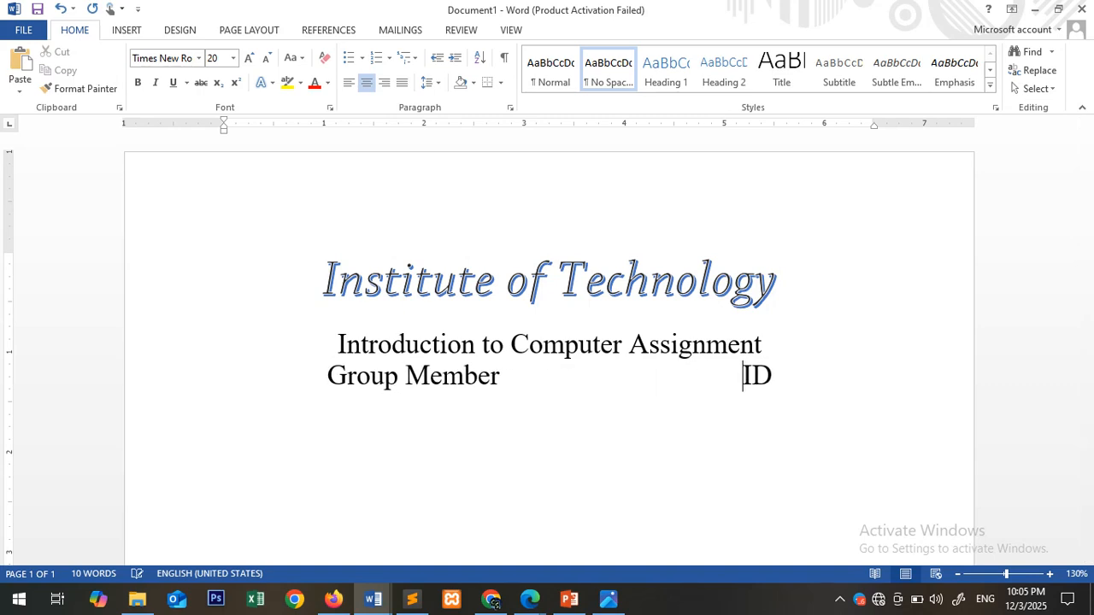
pyautogui.click(786, 379)
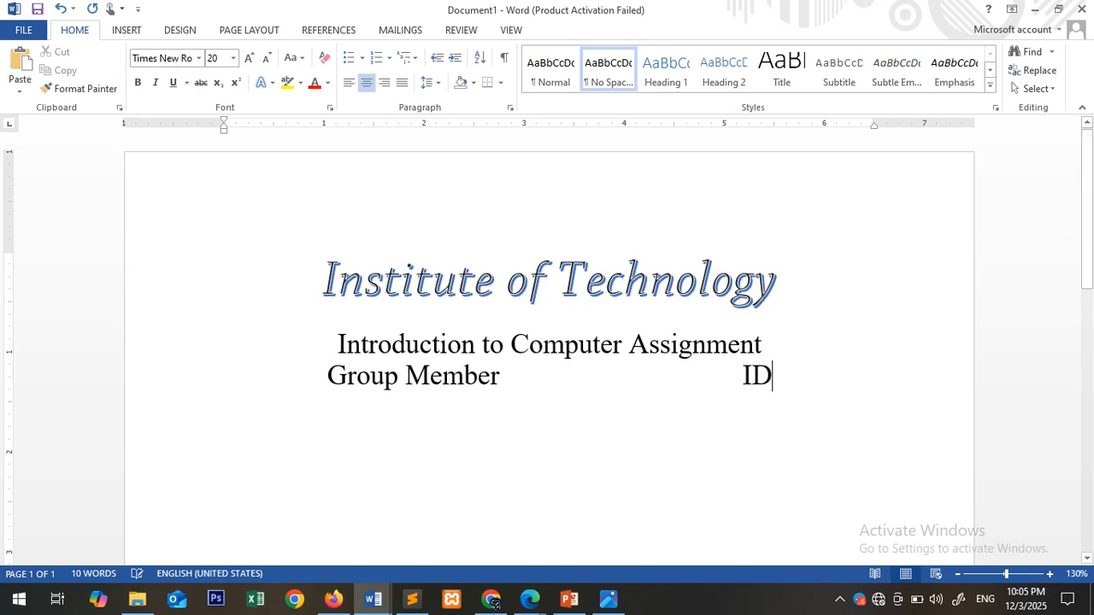
# - Start a justified numbered list below the headings and enter the first member's name with the student ID spaced out under "ID"
pyautogui.press('Return')
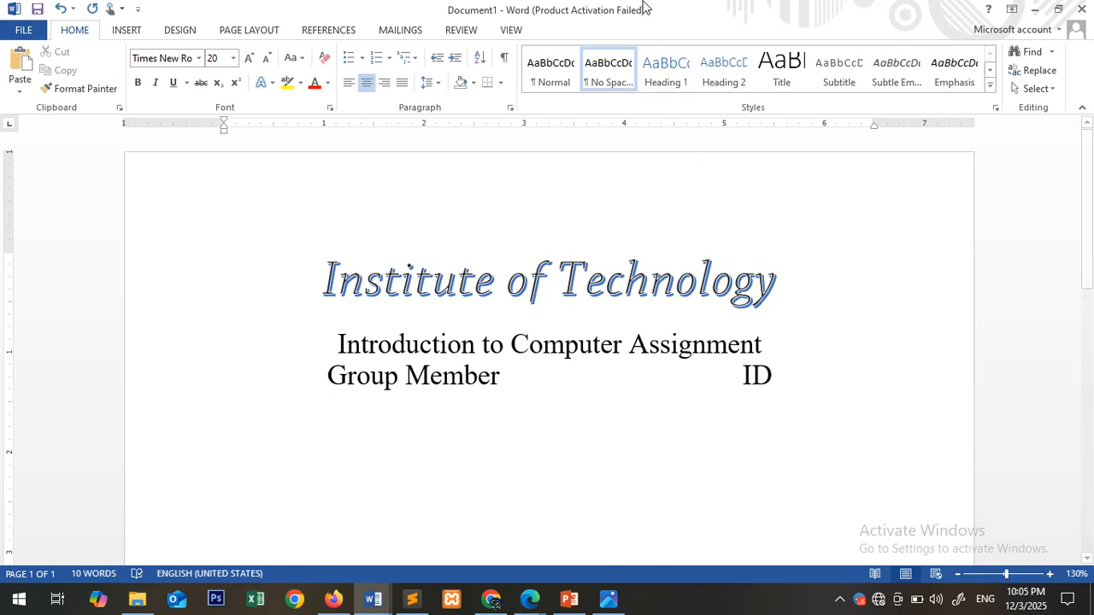
pyautogui.click(401, 85)
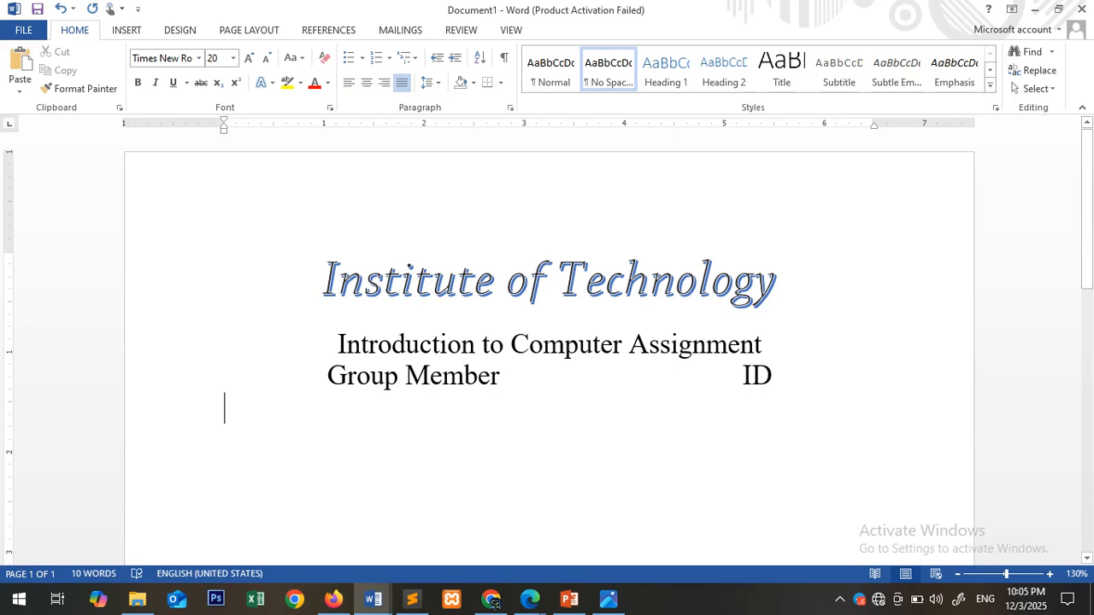
pyautogui.write('1.')
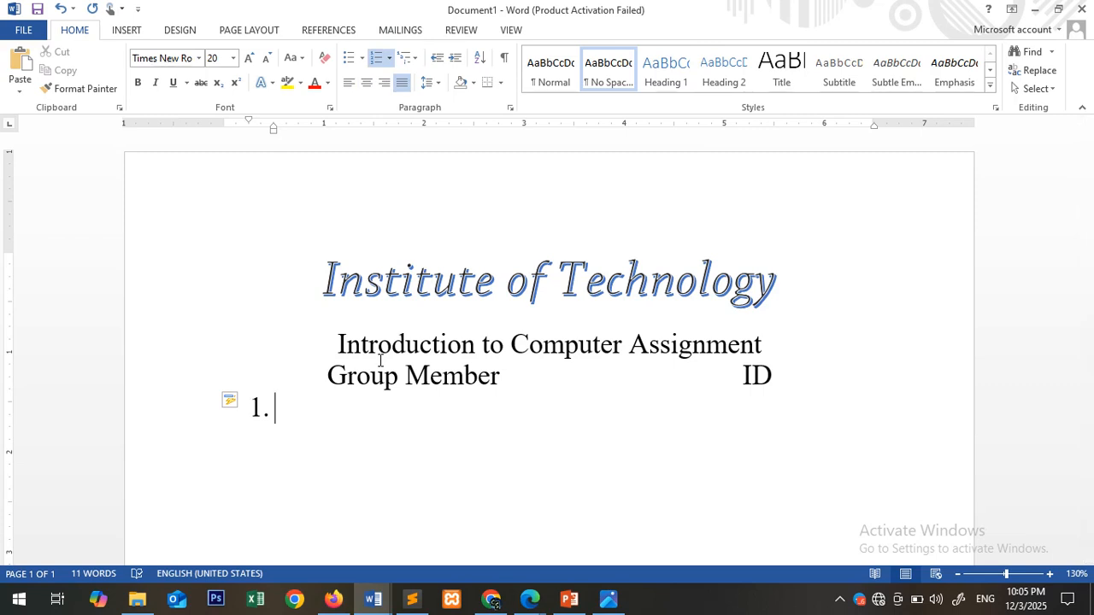
pyautogui.write('Abebe')
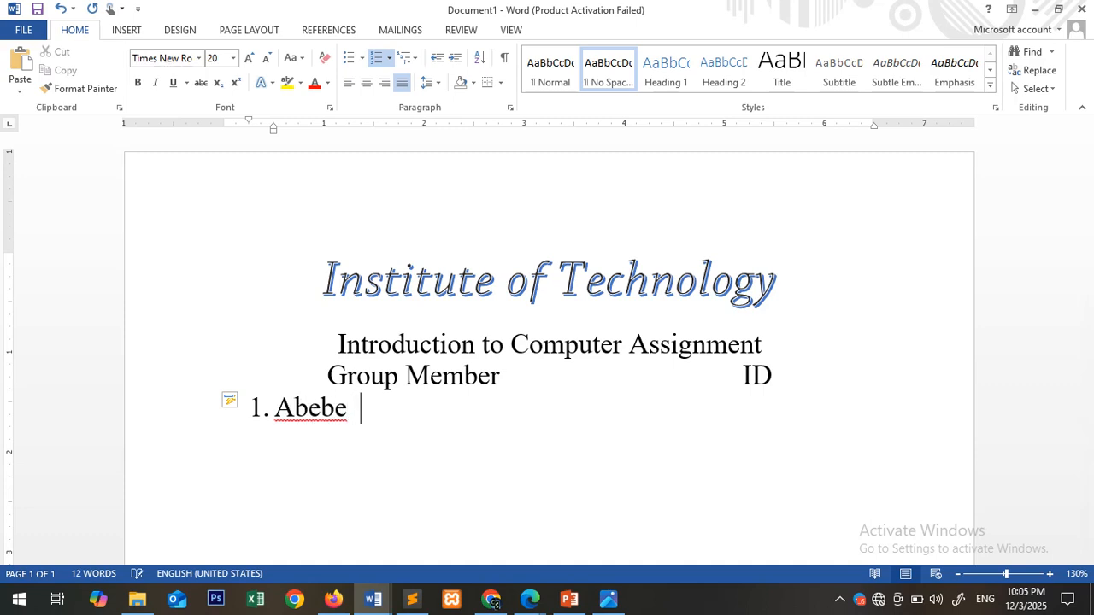
pyautogui.press('Tab')
pyautogui.press('Tab')
pyautogui.press('Tab')
pyautogui.write('Stud00')
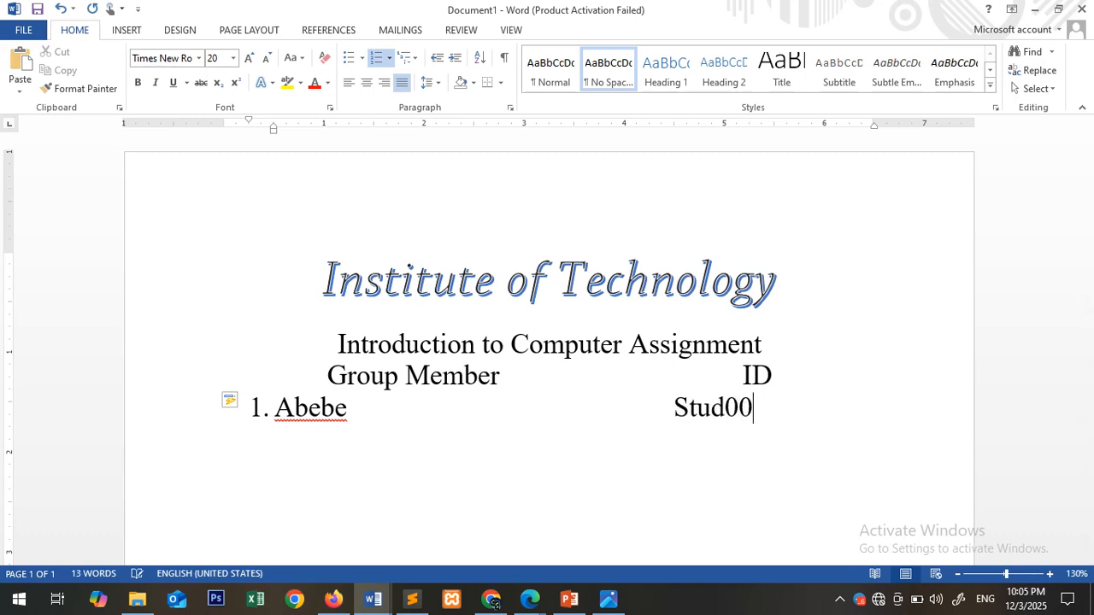
pyautogui.write('1')
pyautogui.press('Return')
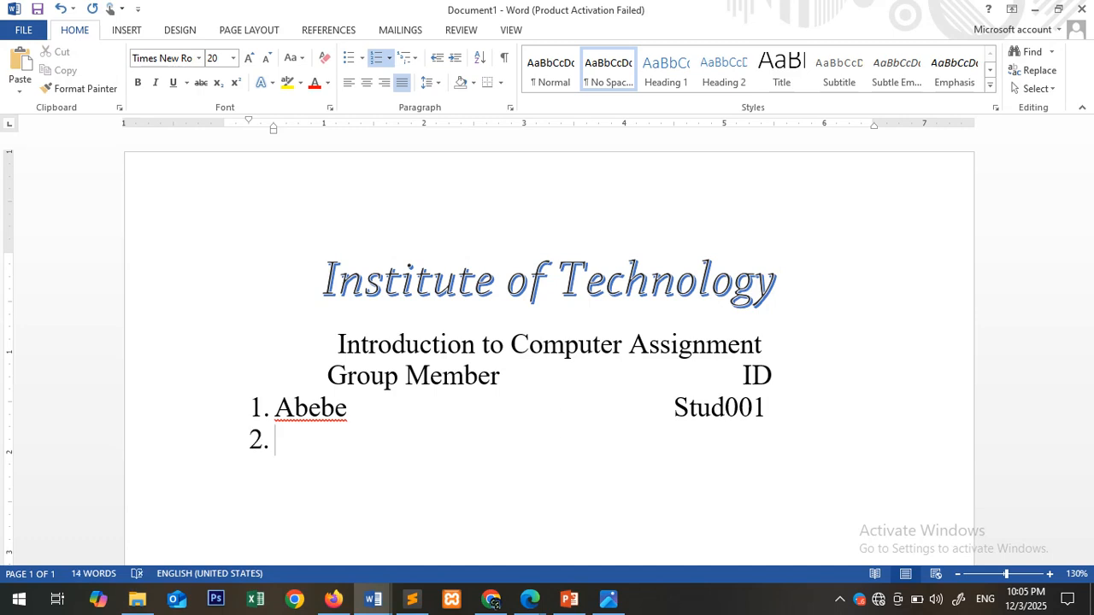
# - Enter the second member's name as list item 2, with the student ID aligned under the first one
pyautogui.write('Holeta                      ')
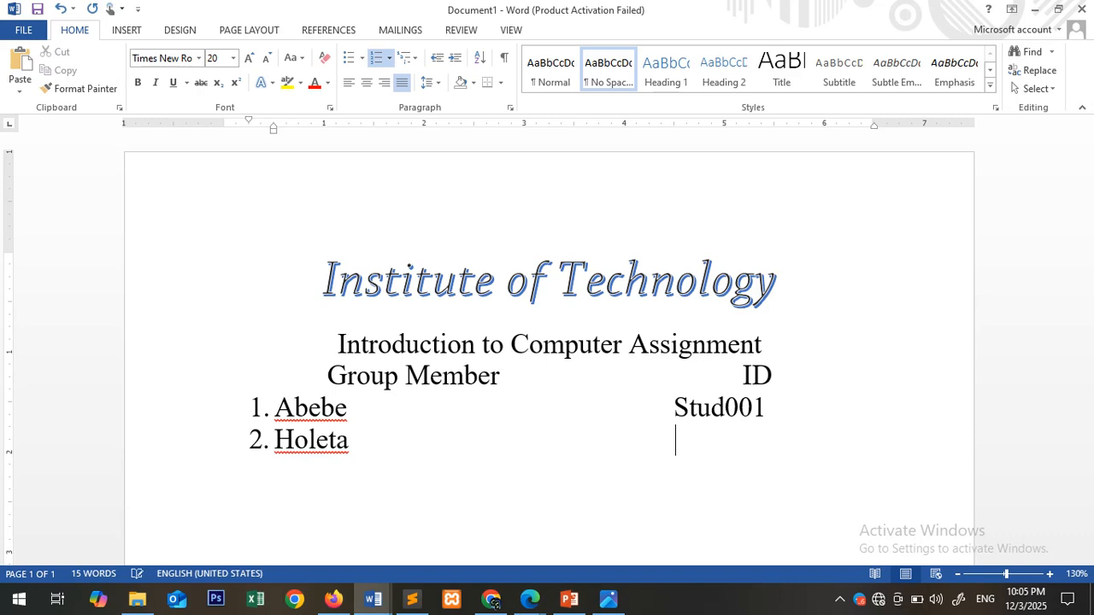
pyautogui.write('                      Stude')
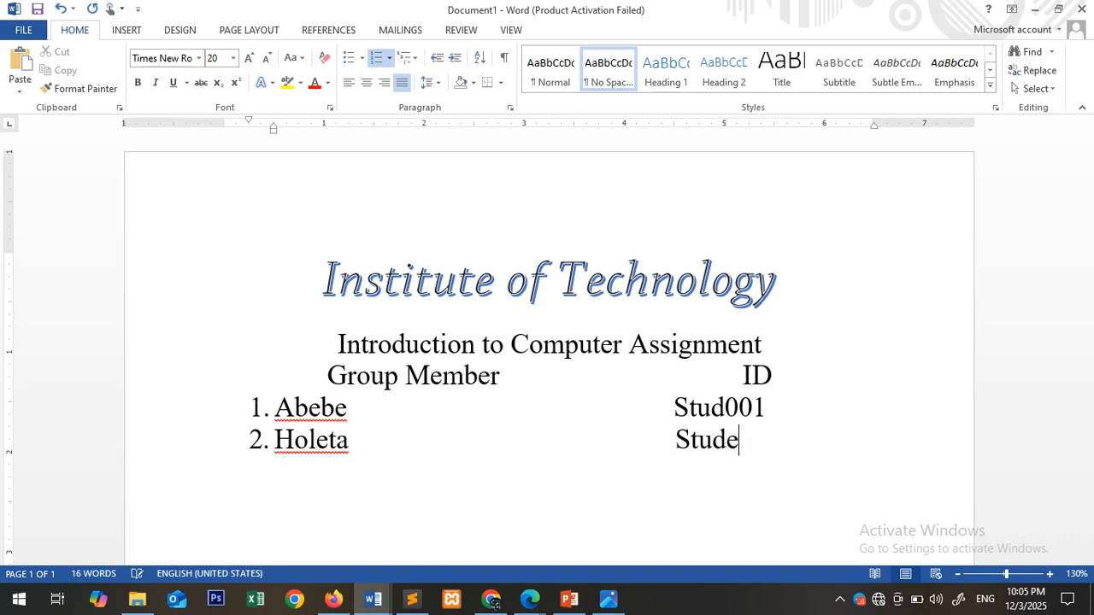
pyautogui.write('00')
pyautogui.press('BackSpace')
pyautogui.press('BackSpace')
pyautogui.press('BackSpace')
pyautogui.write('002')
pyautogui.press('Return')
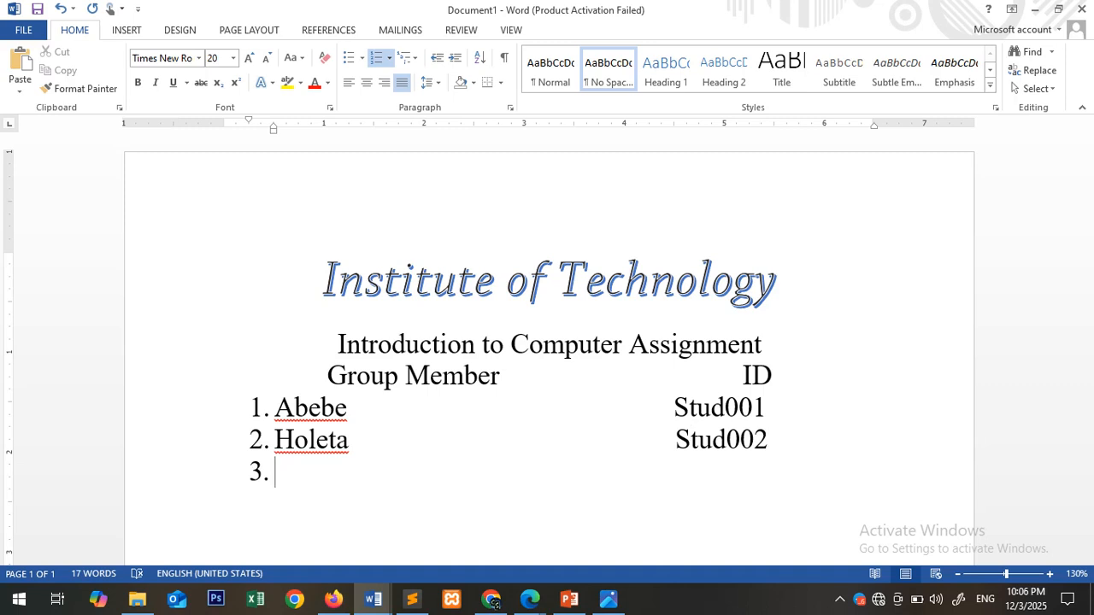
# - Enter the third member's name and aligned student ID as list item 3, and end the numbered list
pyautogui.write('Mamo')
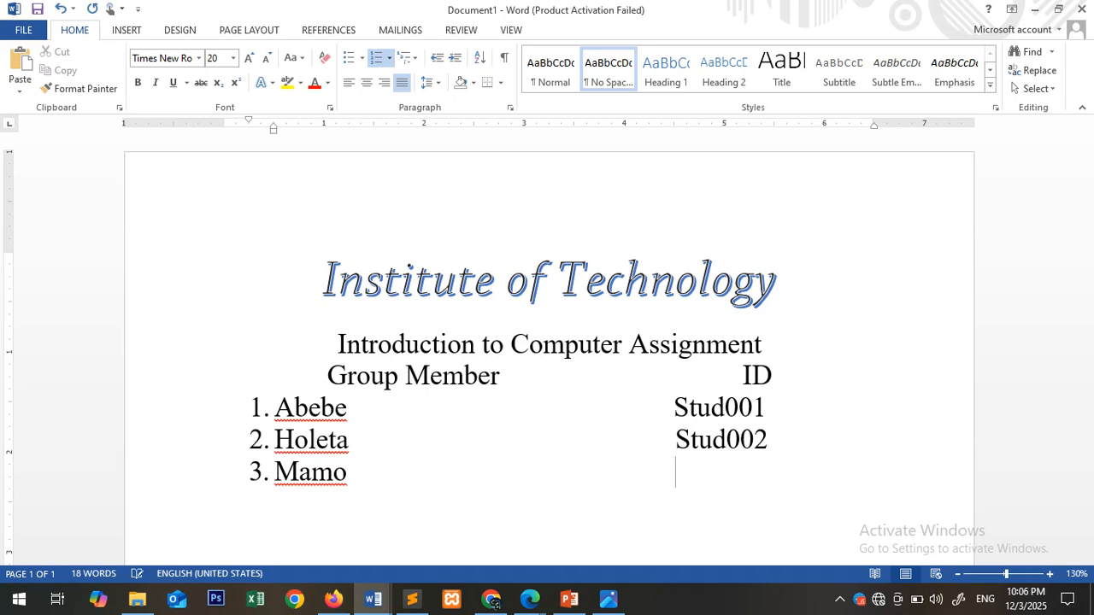
pyautogui.write('                                            Stude')
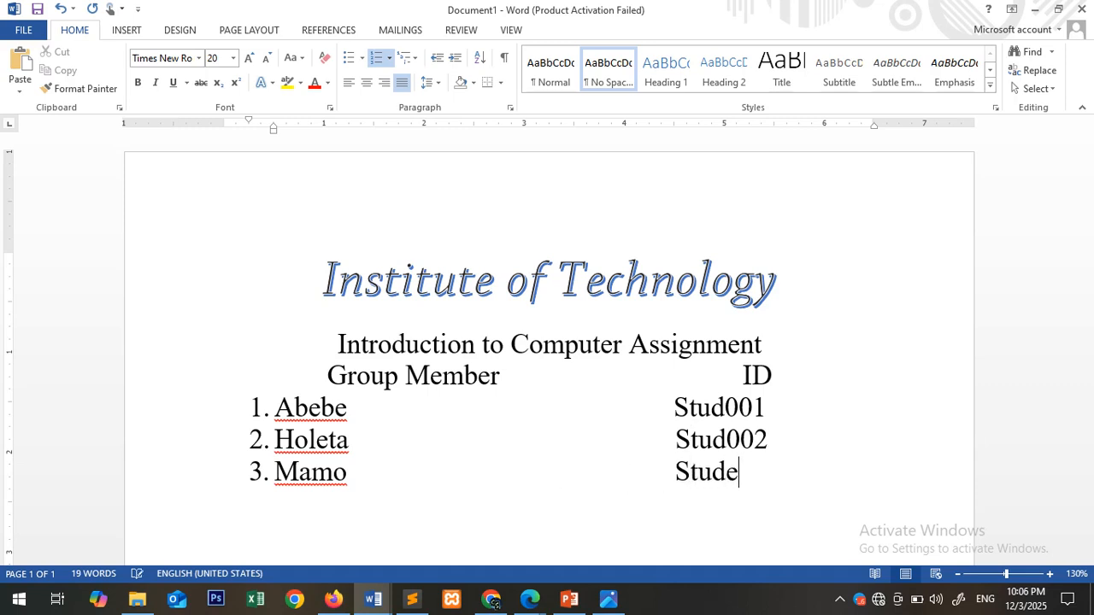
pyautogui.write('00')
pyautogui.press('BackSpace')
pyautogui.press('BackSpace')
pyautogui.press('BackSpace')
pyautogui.press('BackSpace')
pyautogui.write('d003')
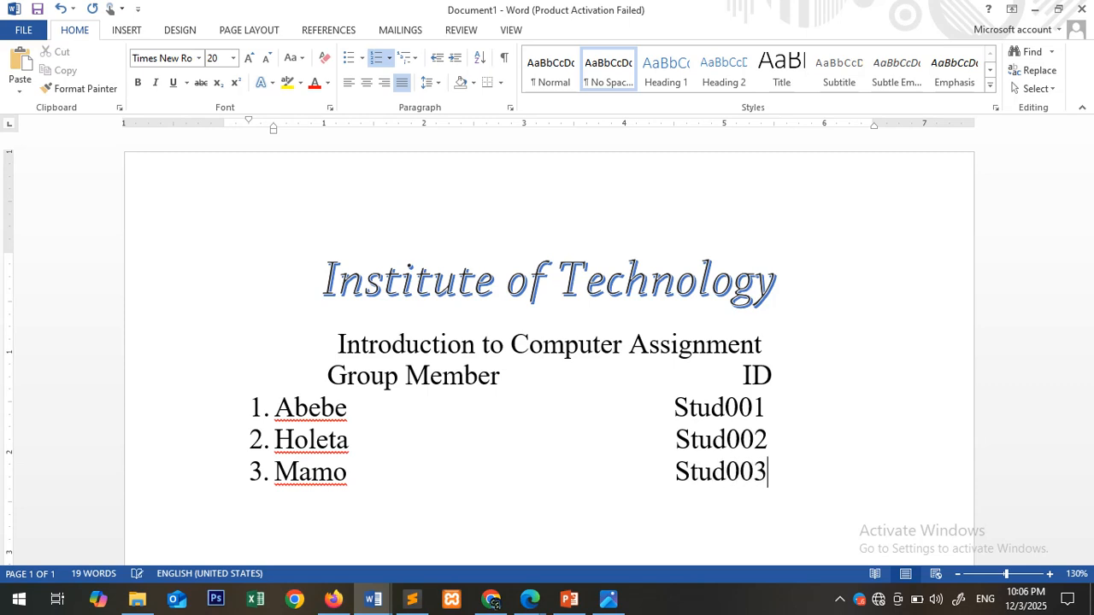
pyautogui.press('Return')
pyautogui.press('Return')
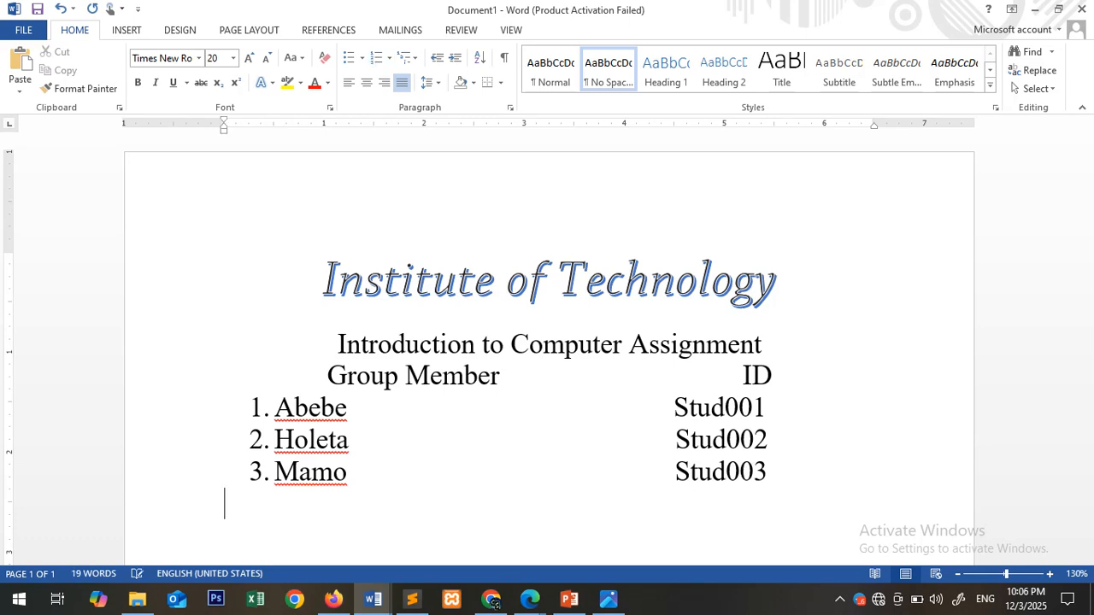
# - Switch to the word1 document and check the submission details near the end of its page
pyautogui.scroll(-3, 415, 481)
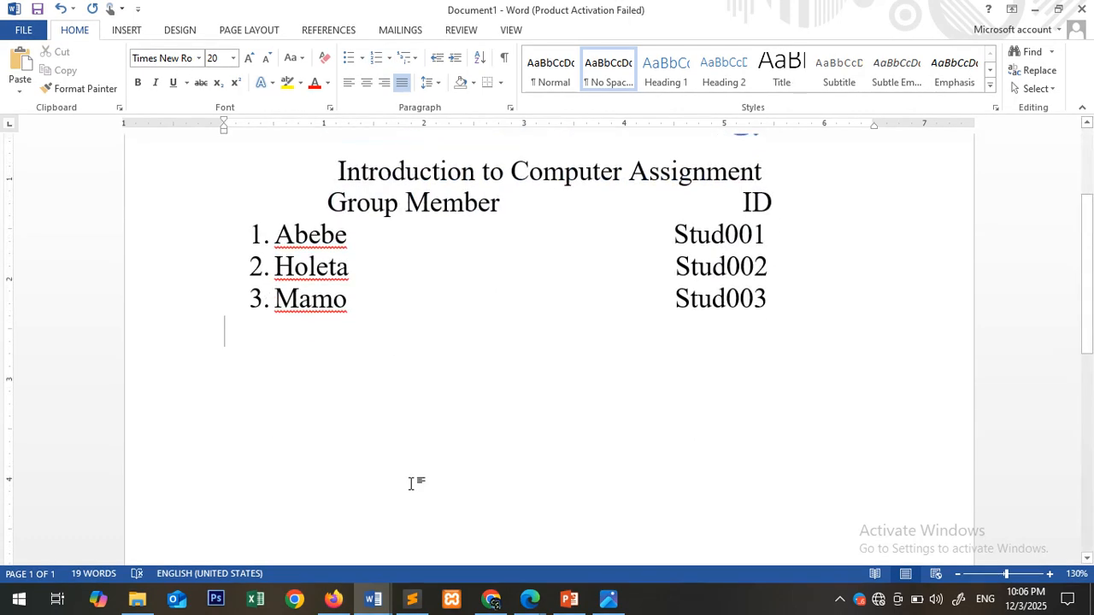
pyautogui.moveTo(372, 598)
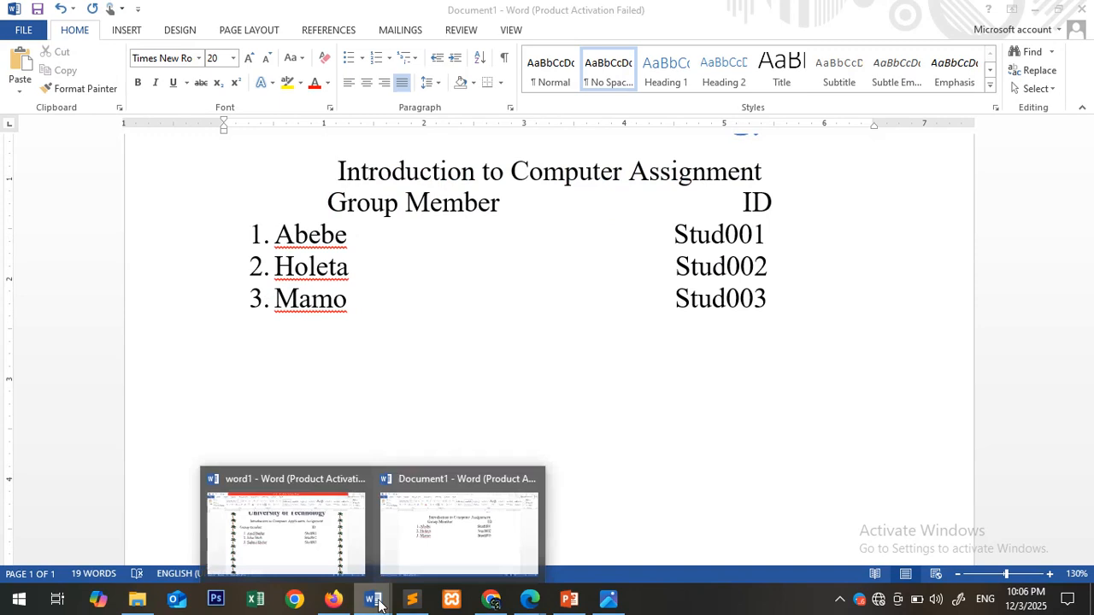
pyautogui.click(330, 556)
pyautogui.scroll(-7, 445, 423)
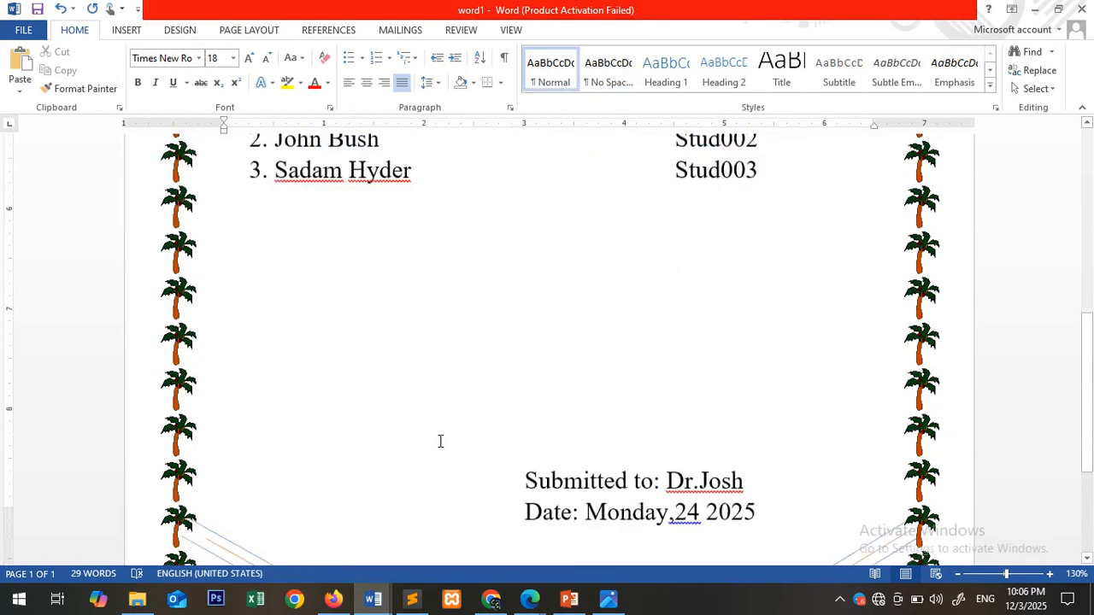
pyautogui.moveTo(527, 268)
pyautogui.mouseDown()
pyautogui.moveTo(764, 312)
pyautogui.moveTo(724, 282)
pyautogui.mouseUp()
pyautogui.hotkey('shift', 'Right')
pyautogui.hotkey('shift', 'Right')
pyautogui.hotkey('shift', 'Right')
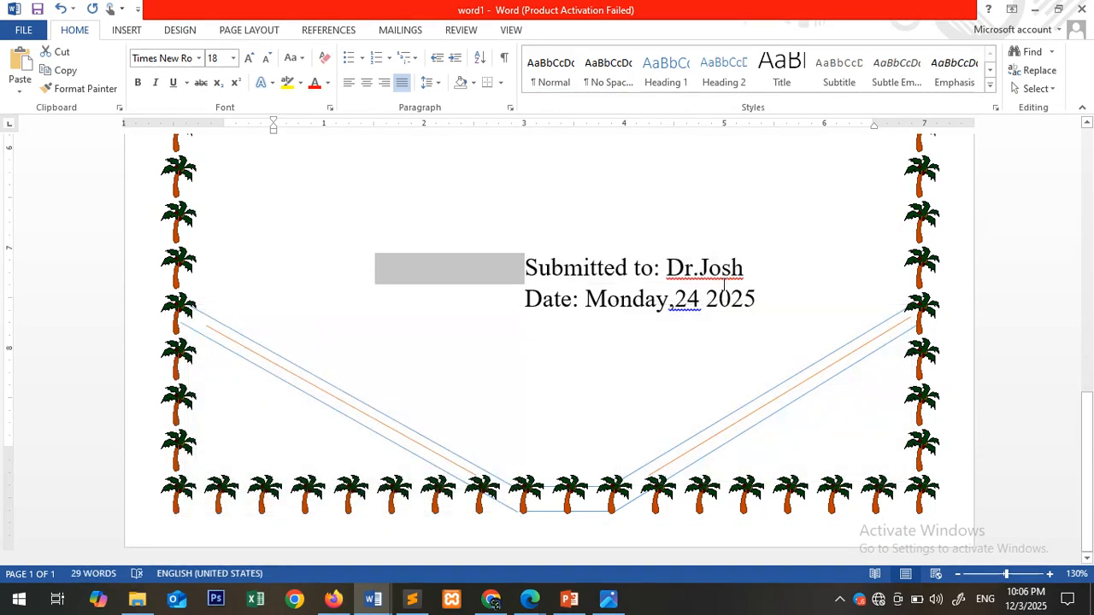
pyautogui.hotkey('shift', 'Up')
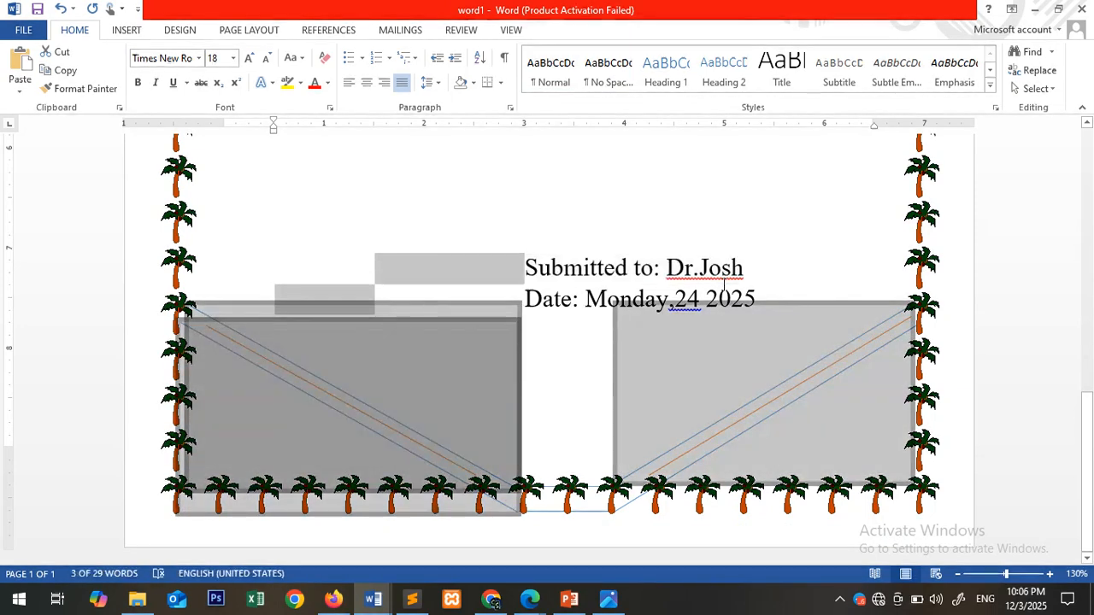
pyautogui.click(602, 253)
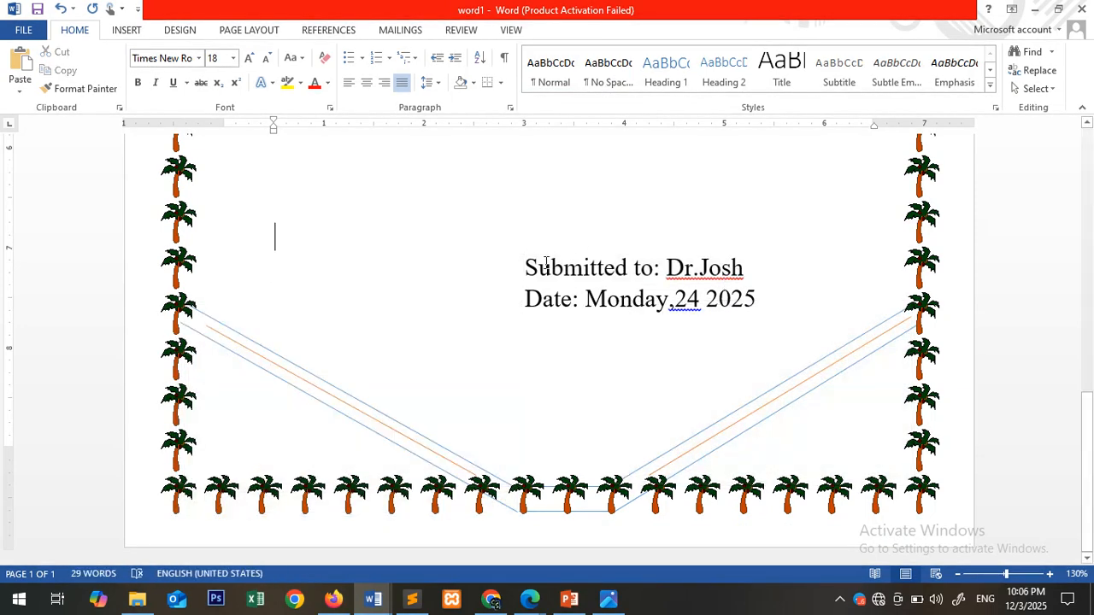
# - Copy the "Submitted to" line with the instructor's name from word1 and paste it into Document1, several blank lines below the member list
pyautogui.moveTo(554, 265); pyautogui.dragTo(760, 276)
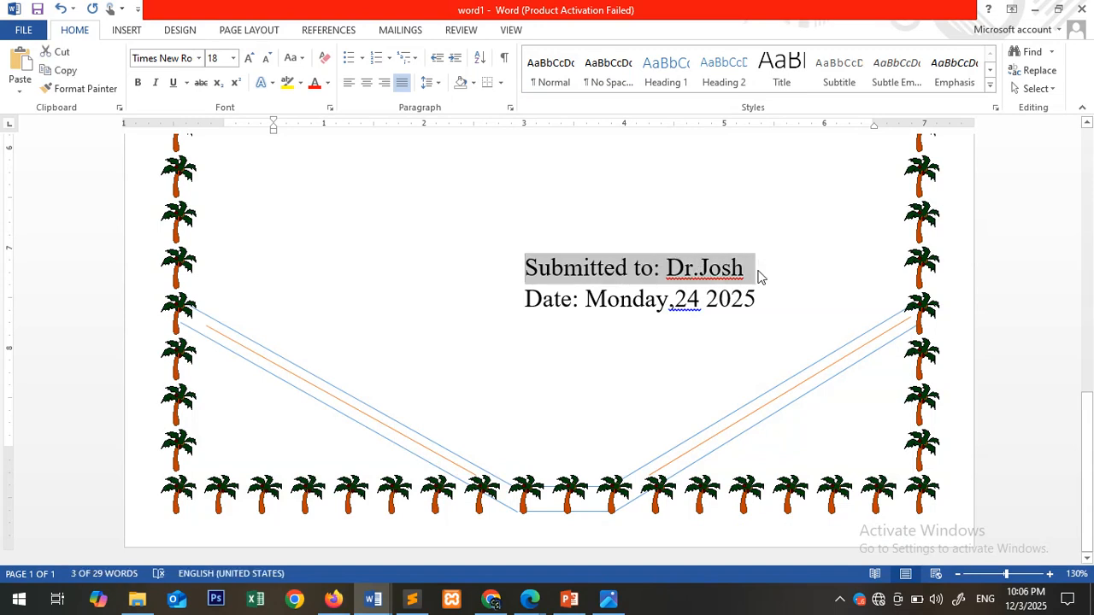
pyautogui.moveTo(373, 598)
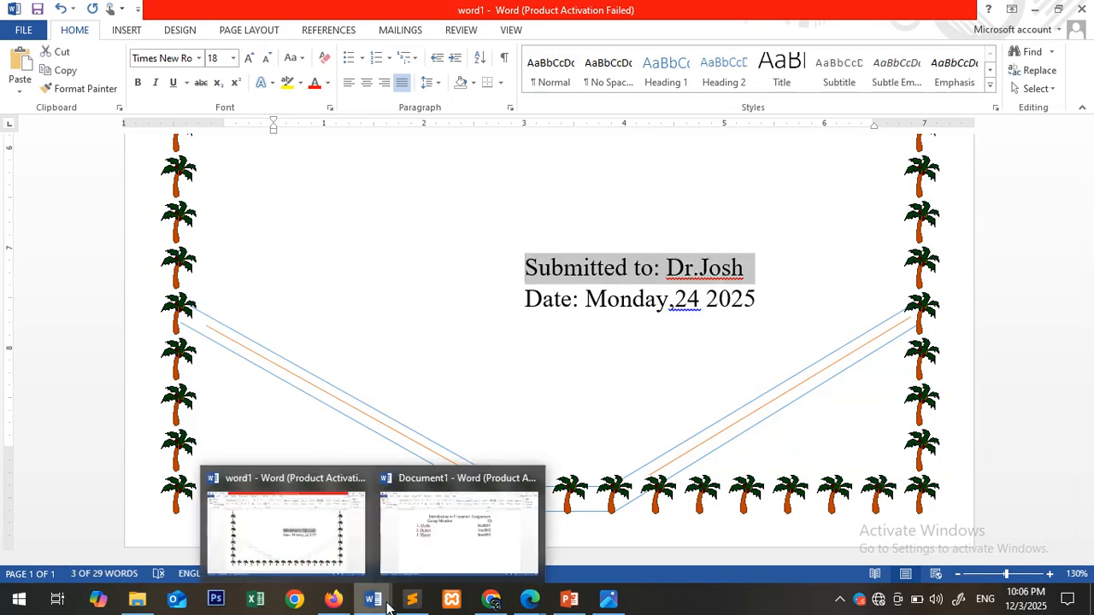
pyautogui.click(447, 535)
pyautogui.press('Return')
pyautogui.press('Return')
pyautogui.press('Return')
pyautogui.press('Return')
pyautogui.press('Return')
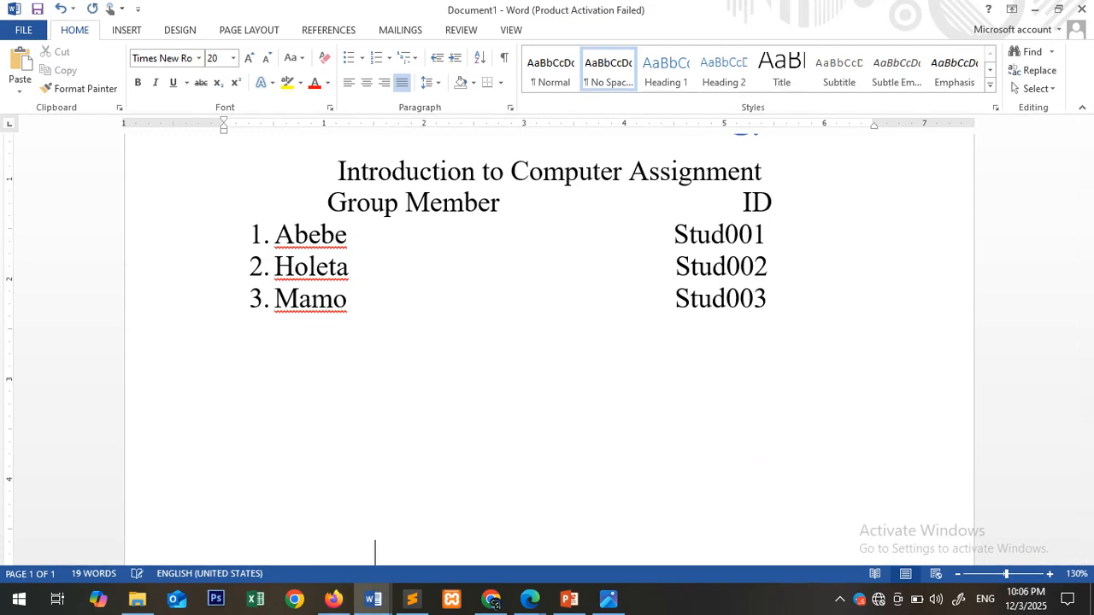
pyautogui.press('Return')
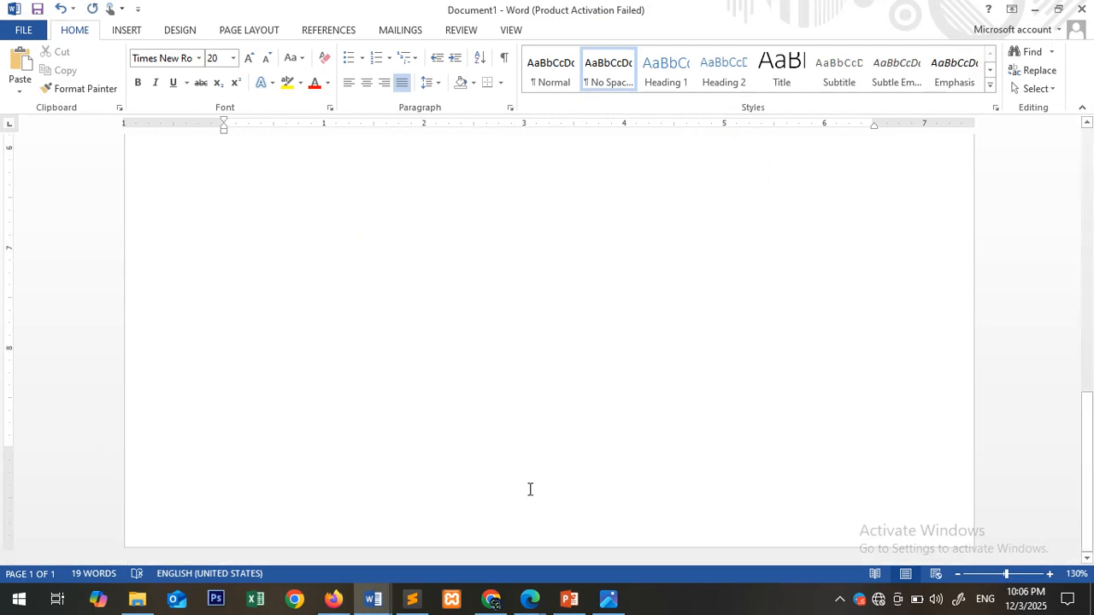
pyautogui.scroll(5, 593, 386)
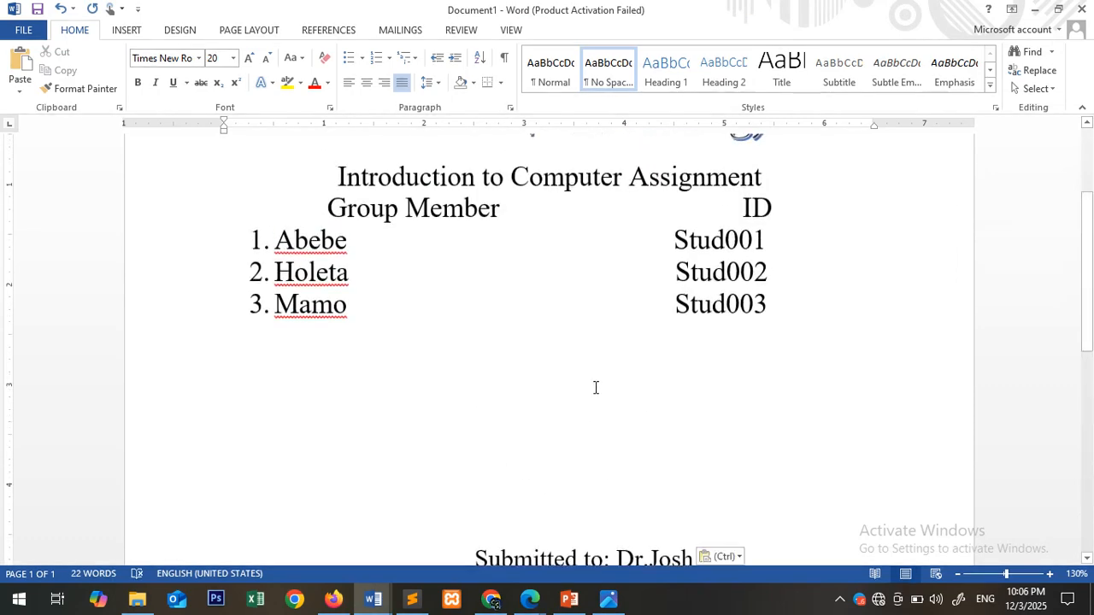
pyautogui.scroll(-3, 593, 386)
pyautogui.scroll(-1, 594, 388)
# - Add an indented line "Date: Monday, 12, 2025" directly below the "Submitted to" line
pyautogui.click(681, 295)
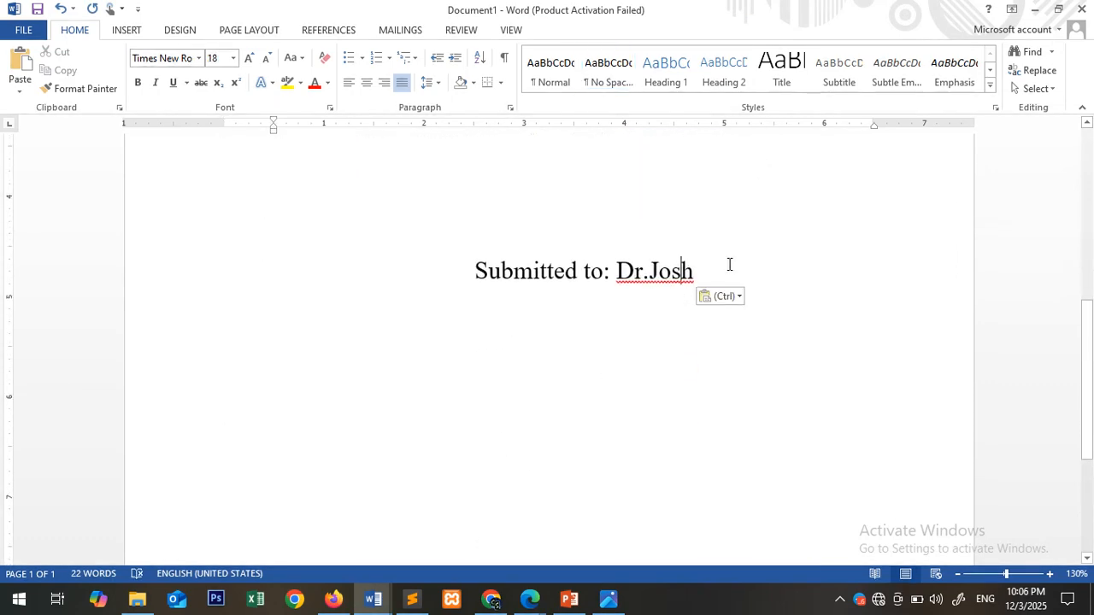
pyautogui.press('Return')
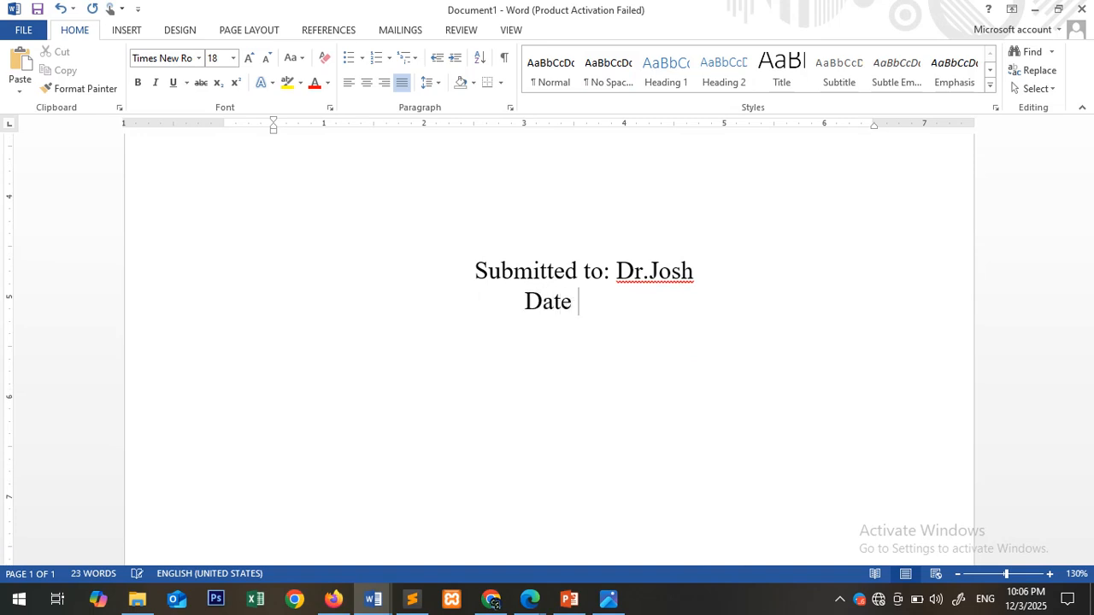
pyautogui.write('Date: Mond')
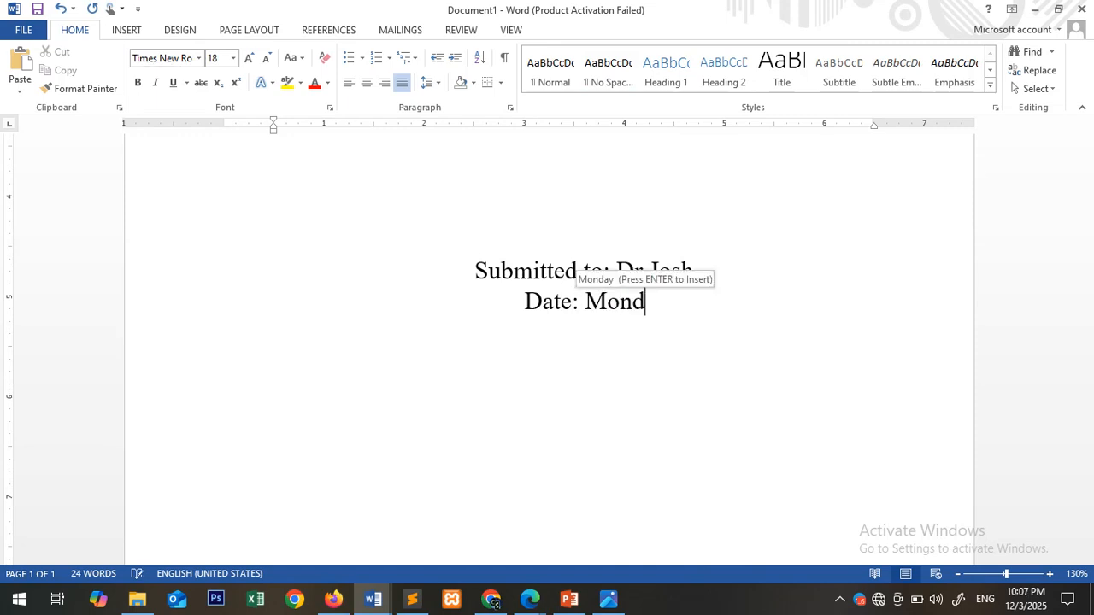
pyautogui.press('Return')
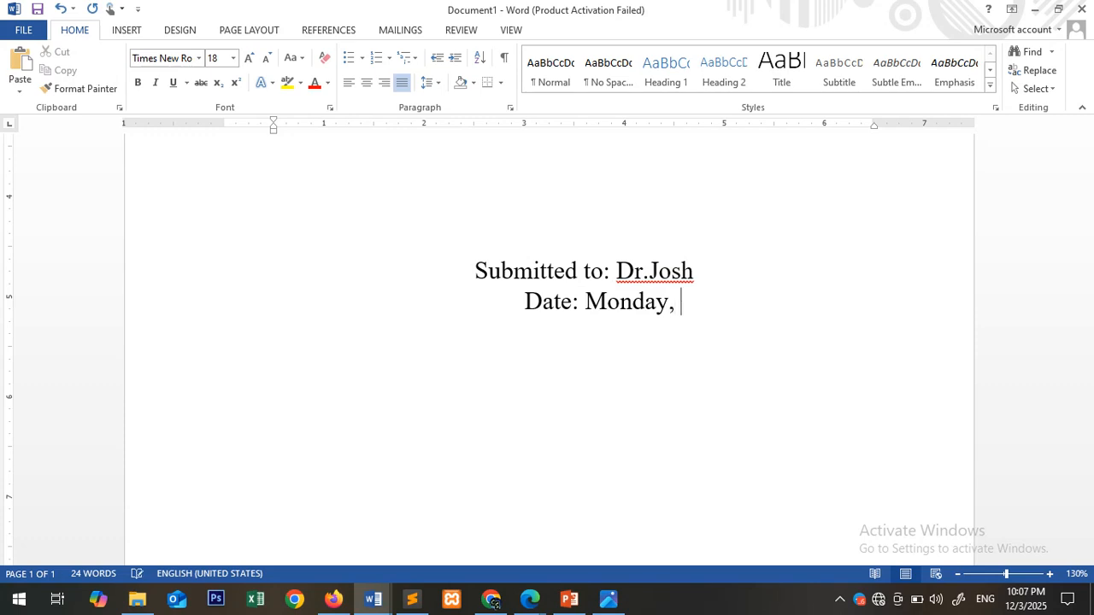
pyautogui.write(', 12, 20125')
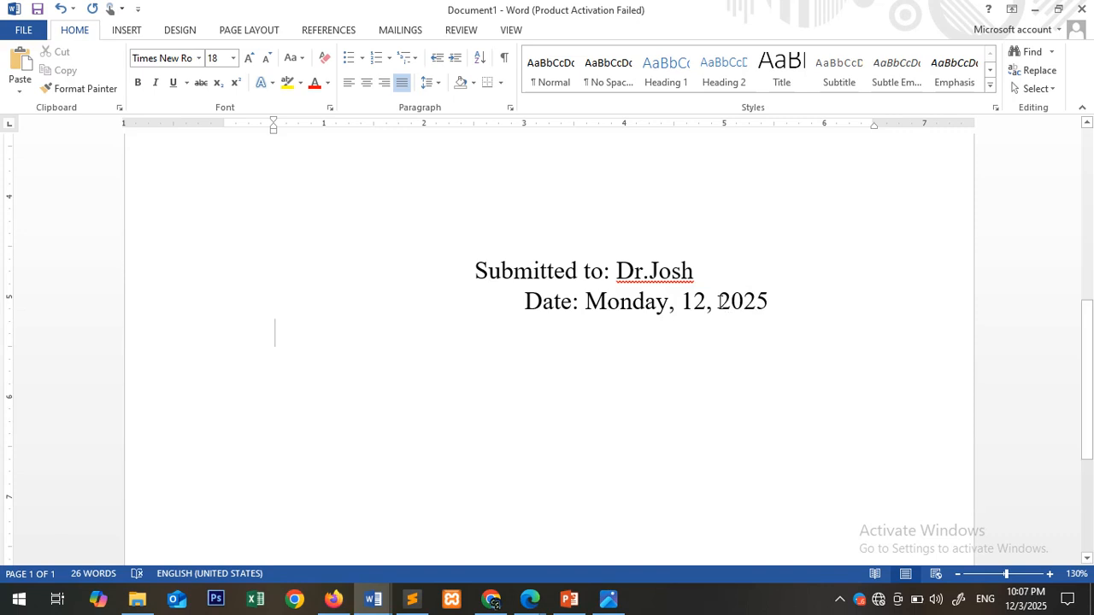
pyautogui.scroll(5, 751, 315)
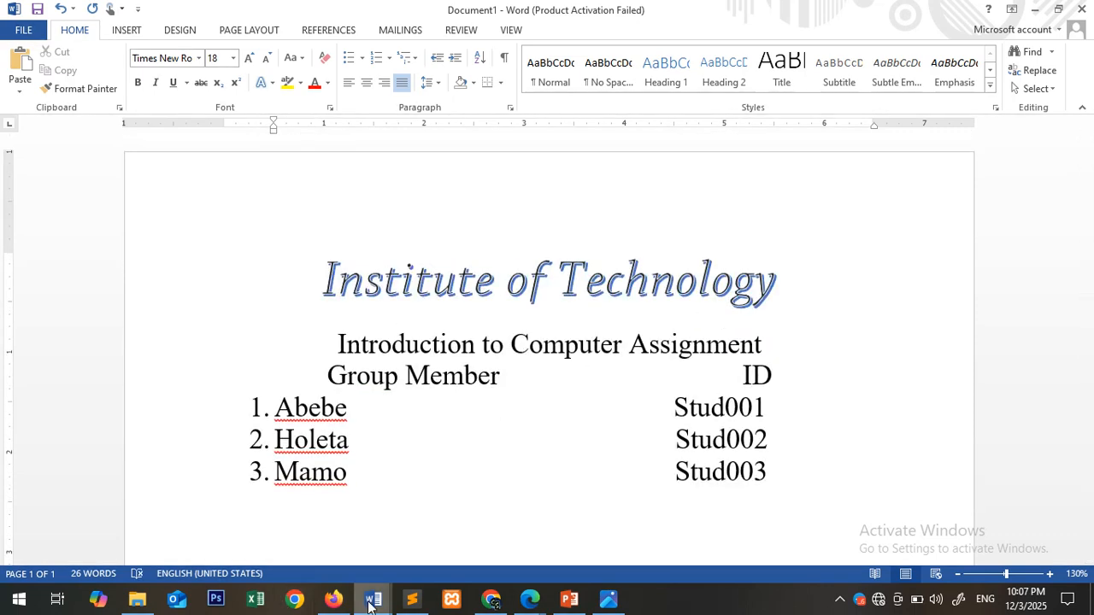
# - Switch to the word1 document and copy the round institution logo above its title
pyautogui.moveTo(374, 598)
pyautogui.click(317, 548)
pyautogui.scroll(10, 249, 370)
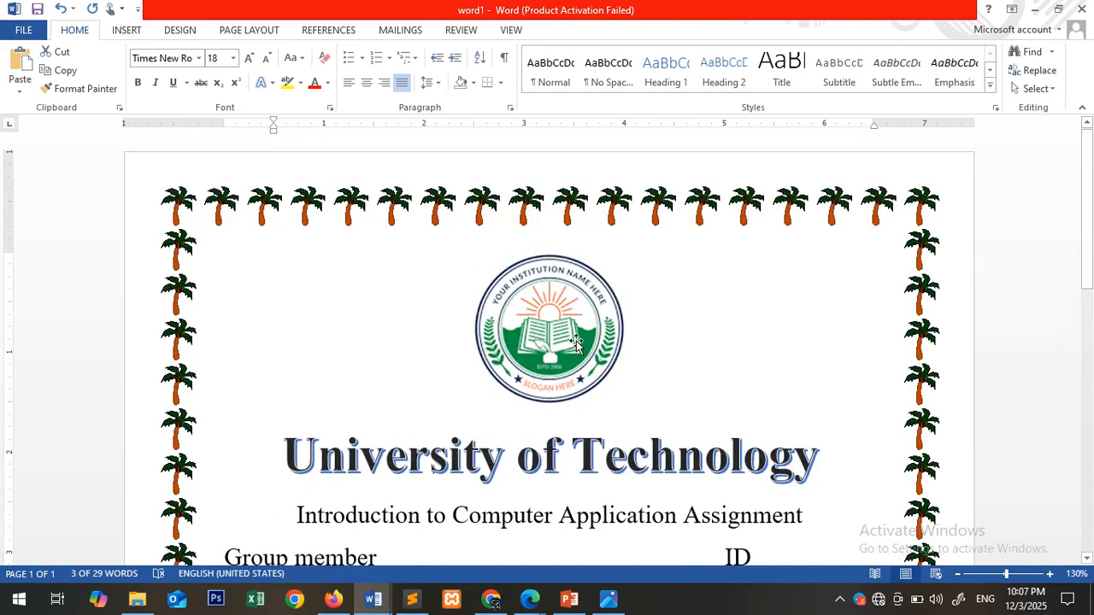
pyautogui.click(577, 344)
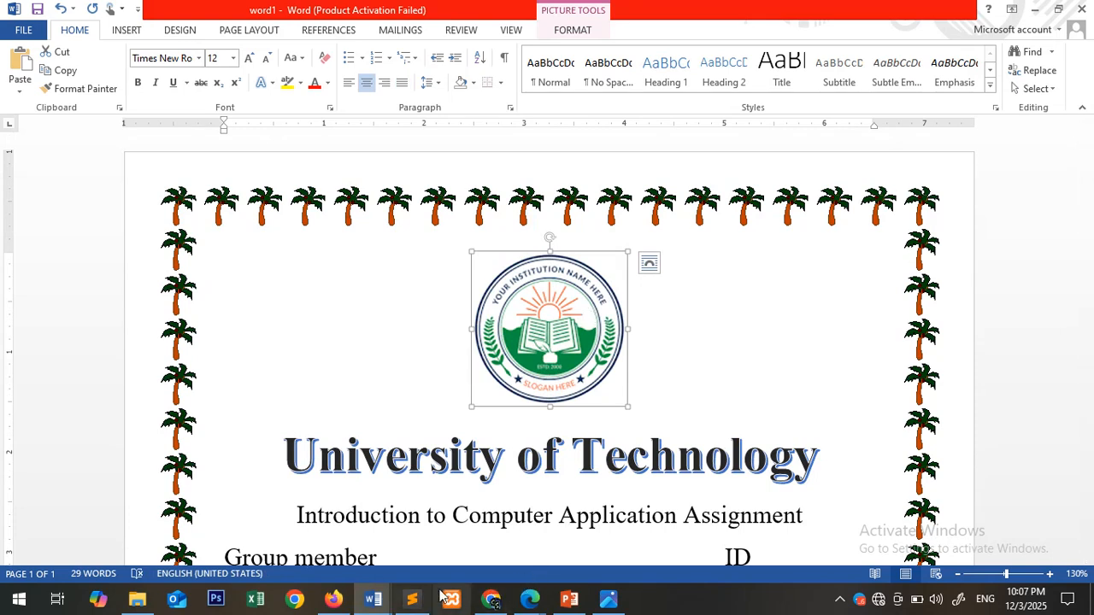
# - Return to Document1, add a blank line above the "Institute of Technology" title, and paste the logo there
pyautogui.moveTo(373, 599)
pyautogui.click(407, 563)
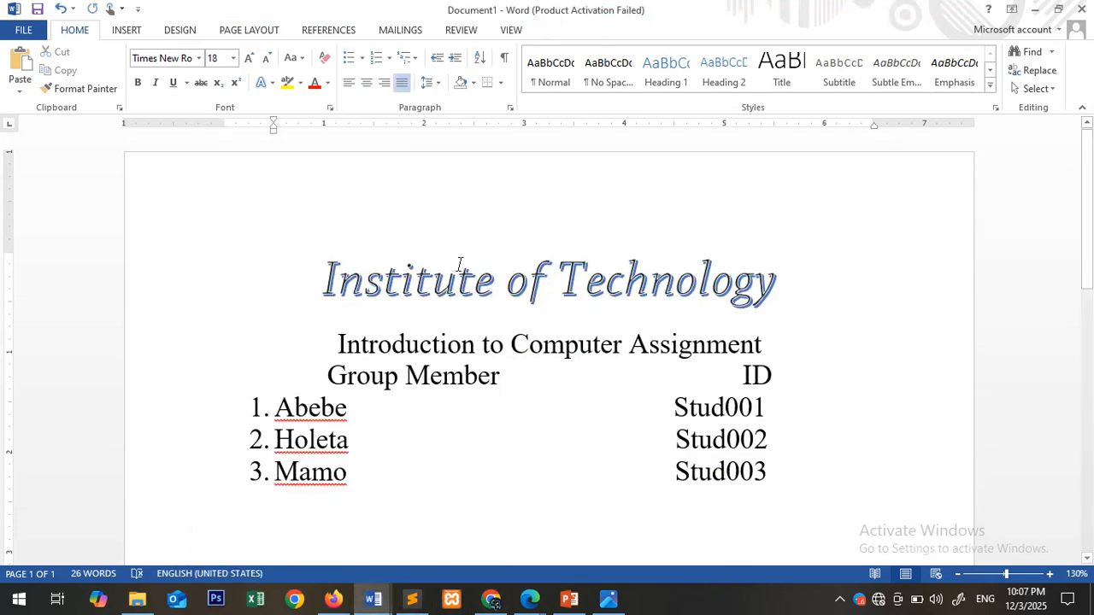
pyautogui.click(332, 266)
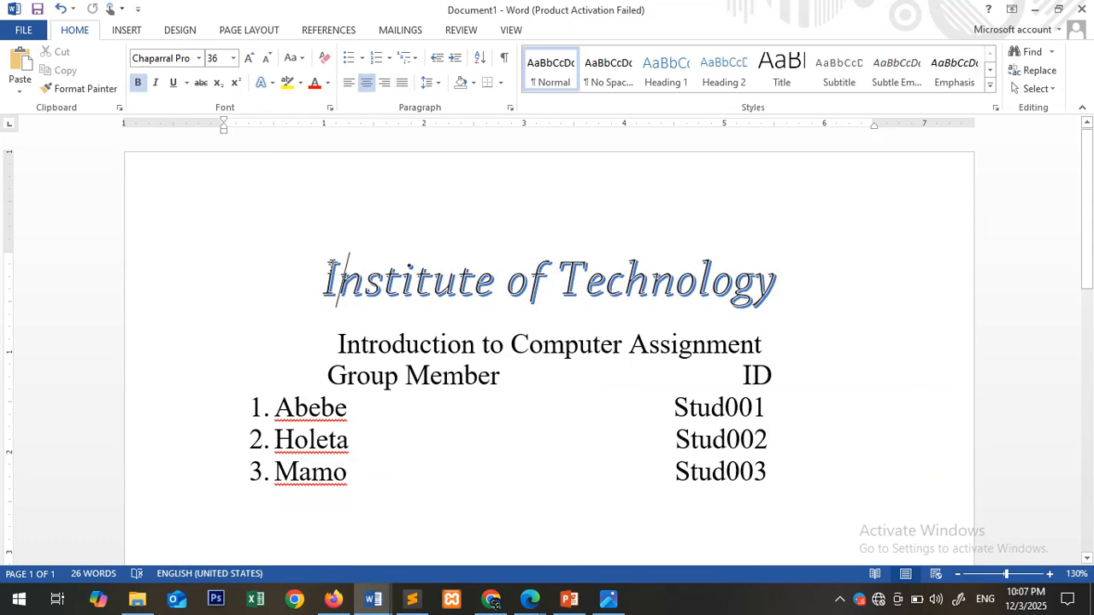
pyautogui.click(332, 266)
pyautogui.press('Return')
pyautogui.press('Up')
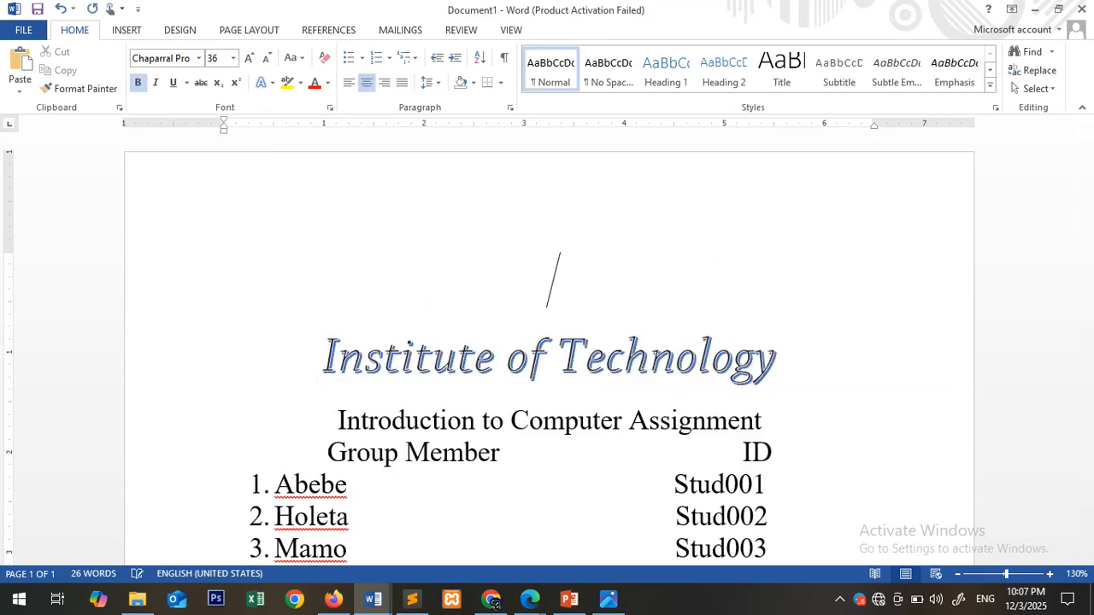
pyautogui.hotkey('ctrl', 'v')
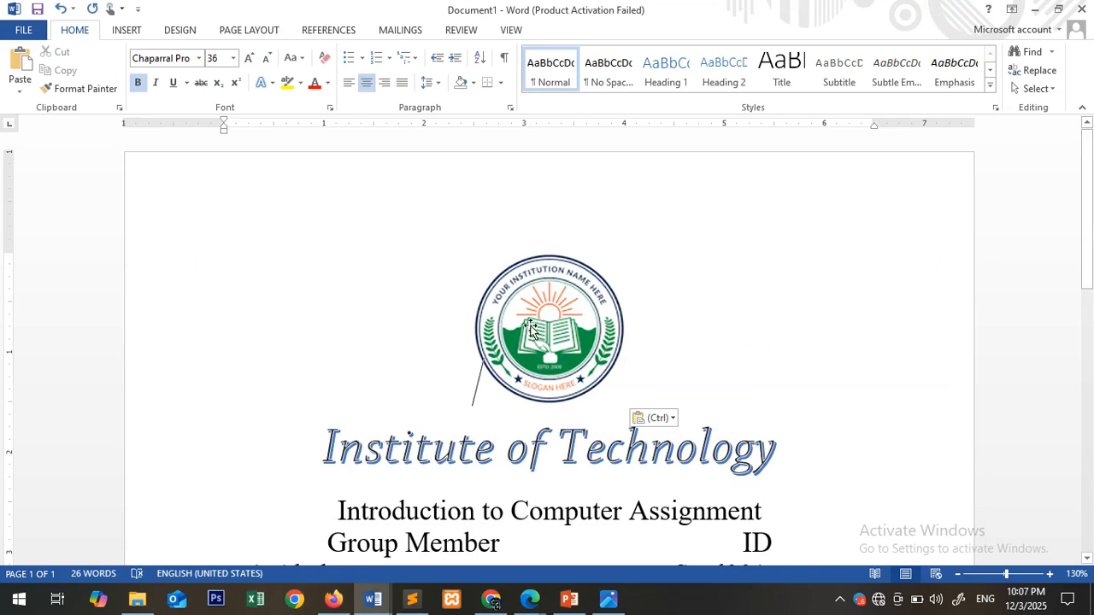
# - Stretch the pasted logo slightly wider and taller above the title
pyautogui.click(534, 330)
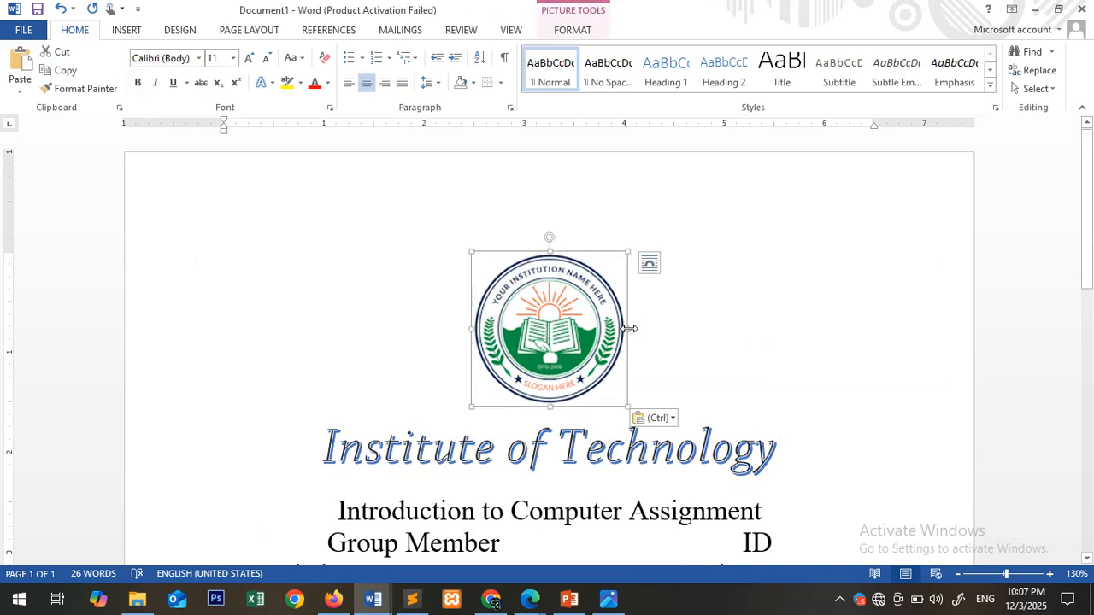
pyautogui.moveTo(630, 328); pyautogui.dragTo(653, 328)
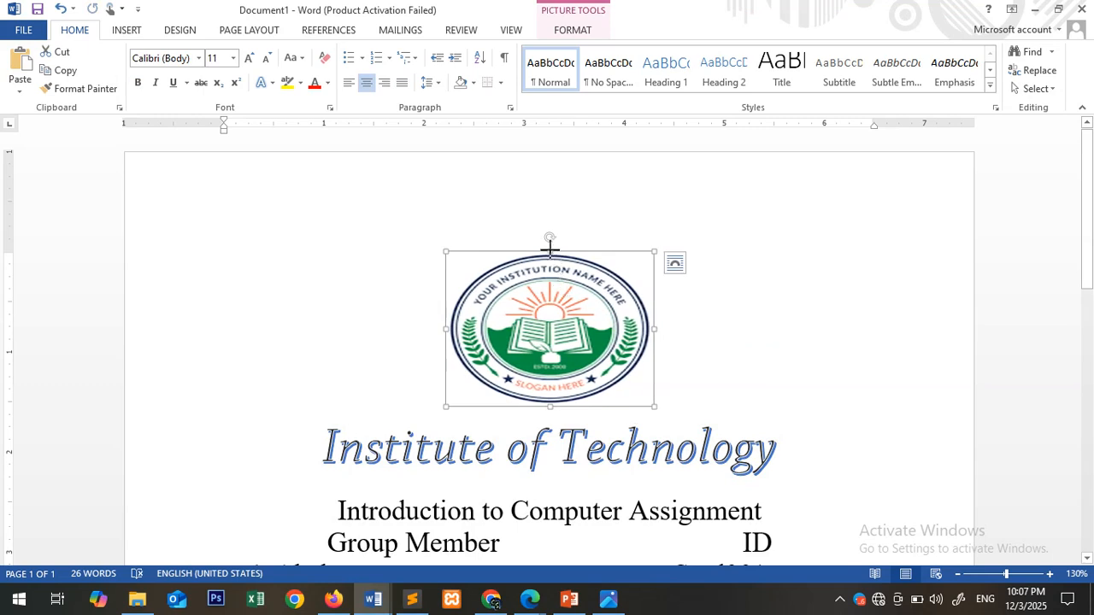
pyautogui.moveTo(549, 248); pyautogui.dragTo(546, 228)
pyautogui.click(753, 379)
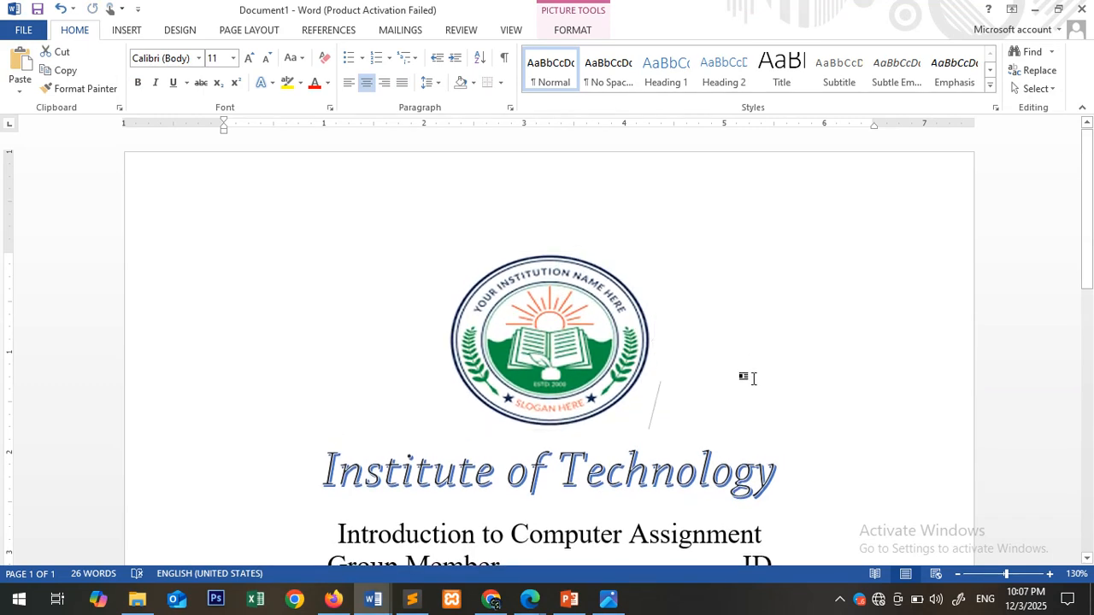
pyautogui.scroll(-10, 753, 379)
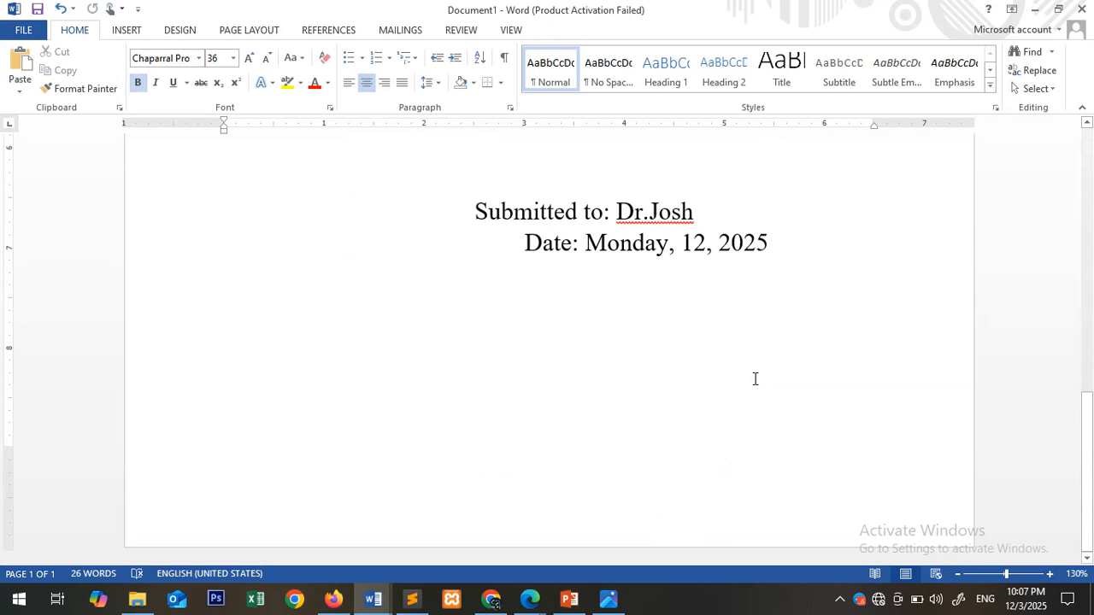
pyautogui.scroll(10, 754, 379)
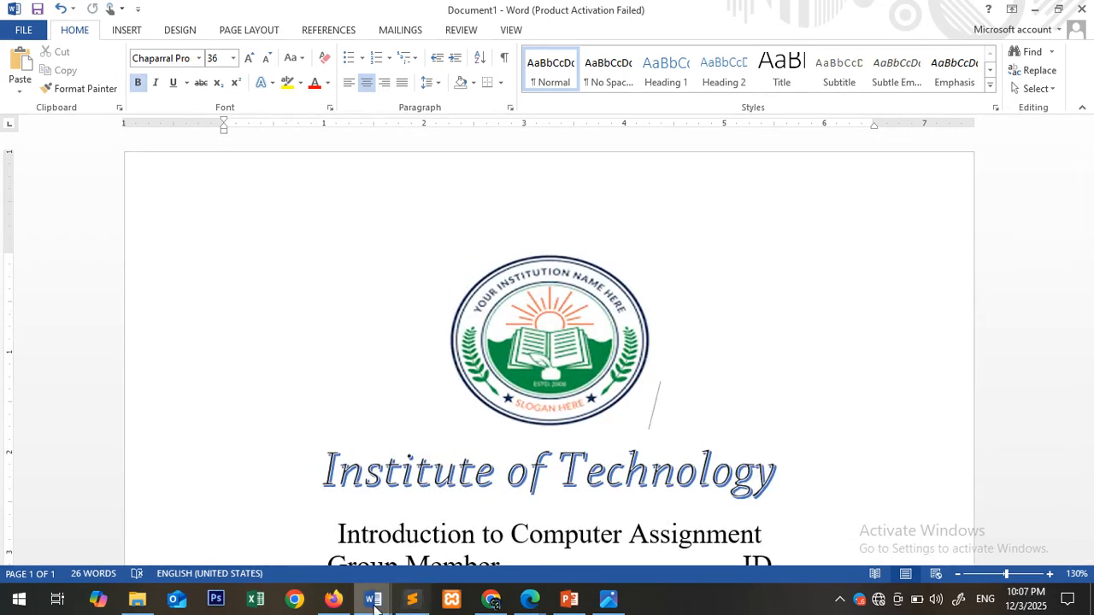
# - Switch to word1 and examine the page border art and the diagonal lines crossing the lower corners of its page
pyautogui.moveTo(373, 605)
pyautogui.click(312, 503)
pyautogui.scroll(-4, 321, 368)
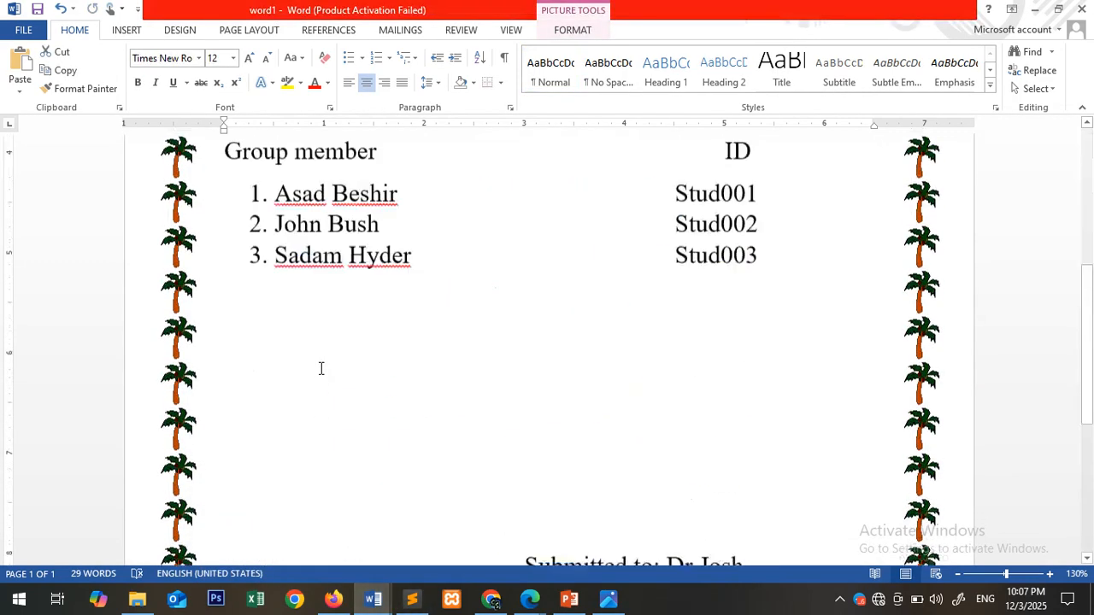
pyautogui.scroll(-5, 321, 368)
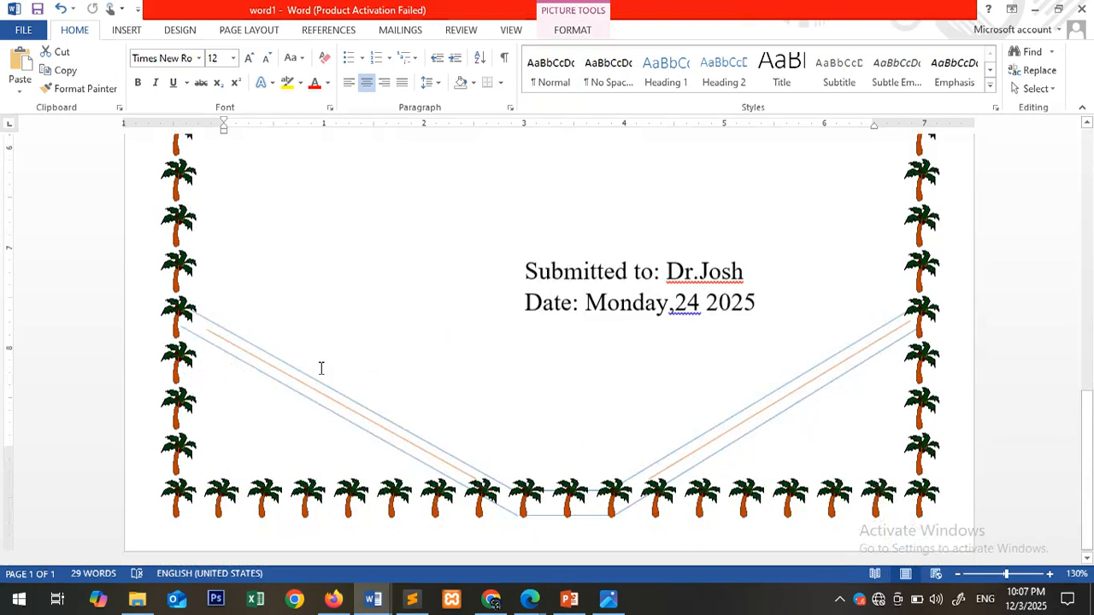
pyautogui.click(372, 411)
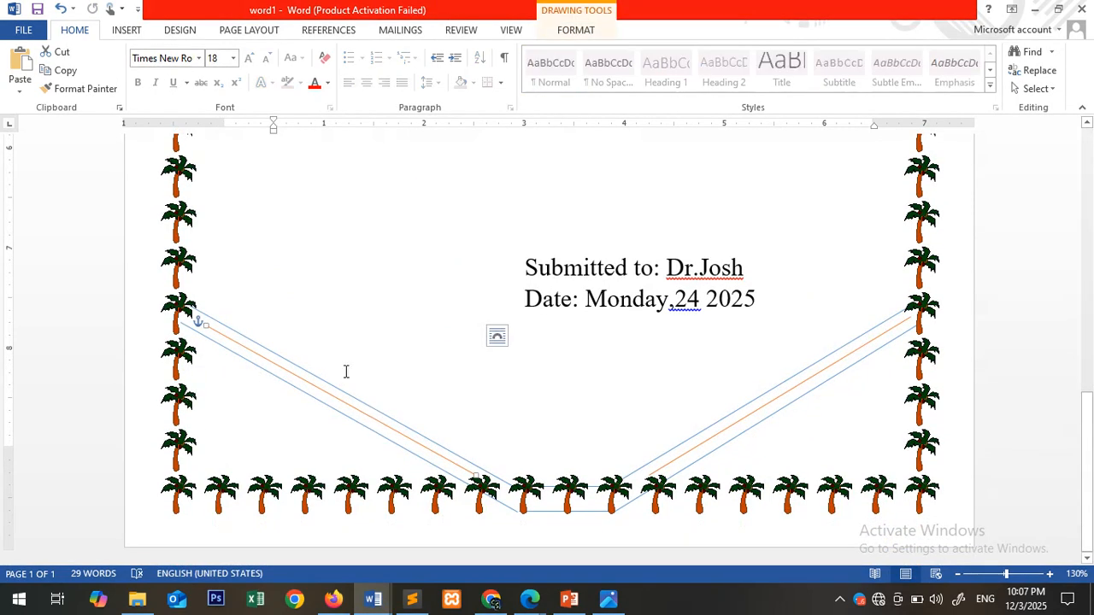
# - Return to Document1 and apply a dark green pine-tree art page border to the whole document
pyautogui.click(373, 598)
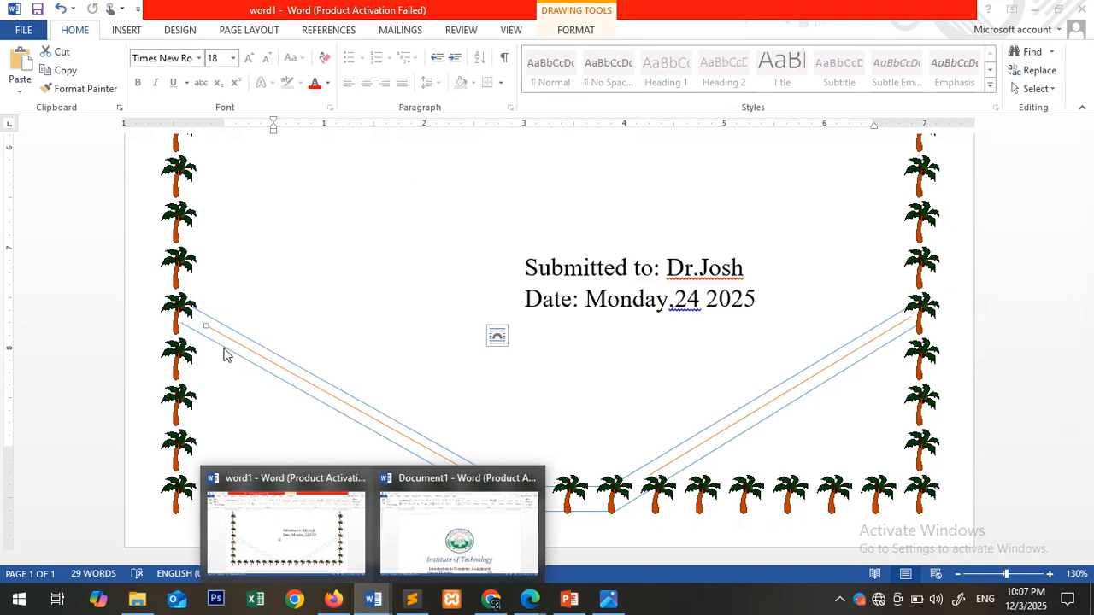
pyautogui.click(466, 539)
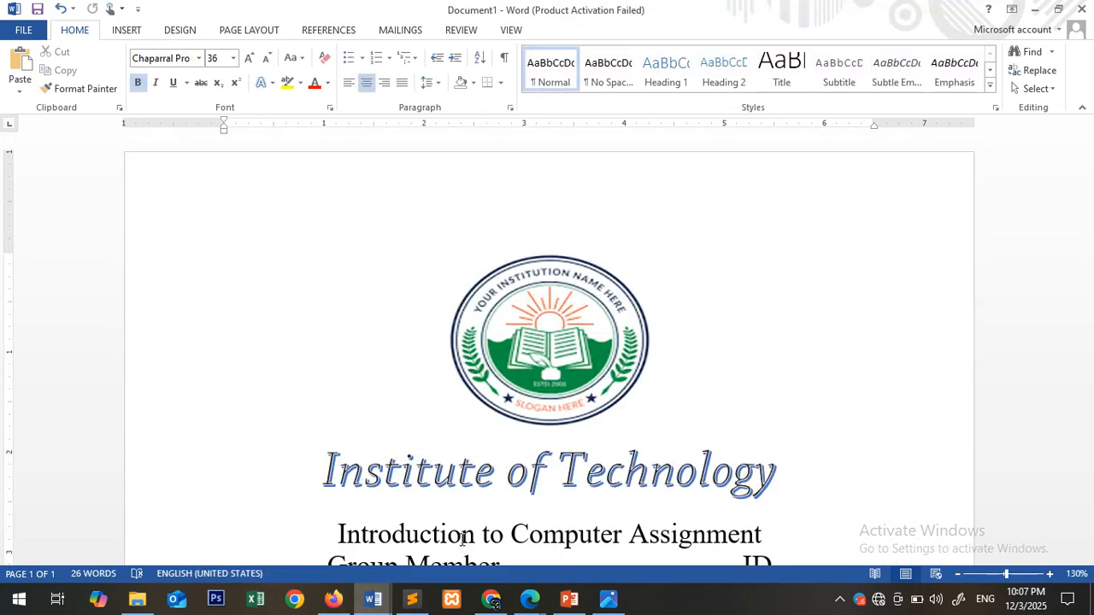
pyautogui.click(182, 31)
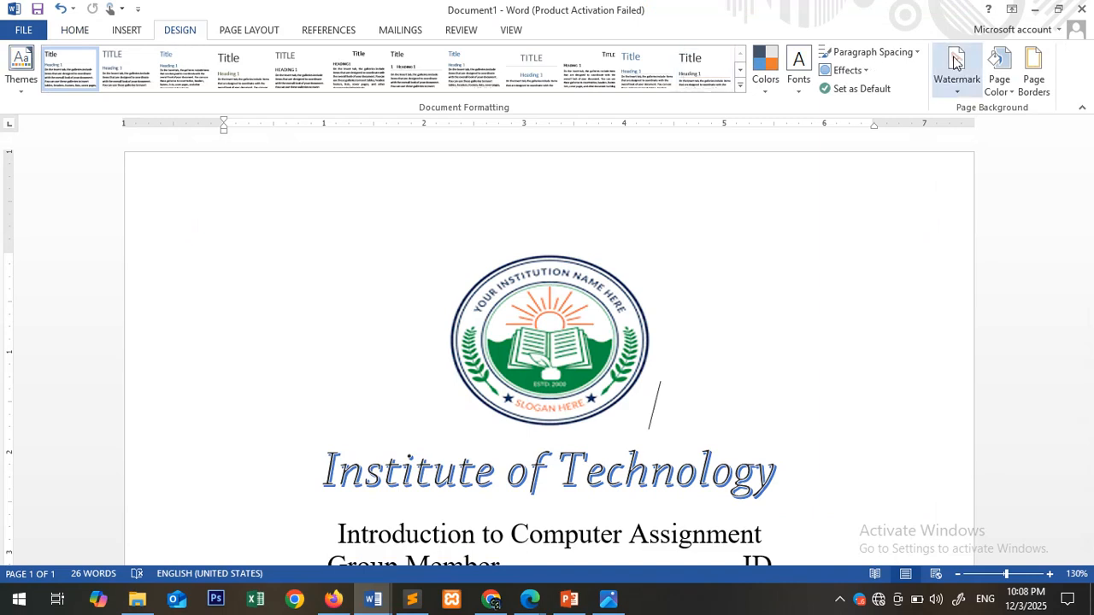
pyautogui.click(1034, 79)
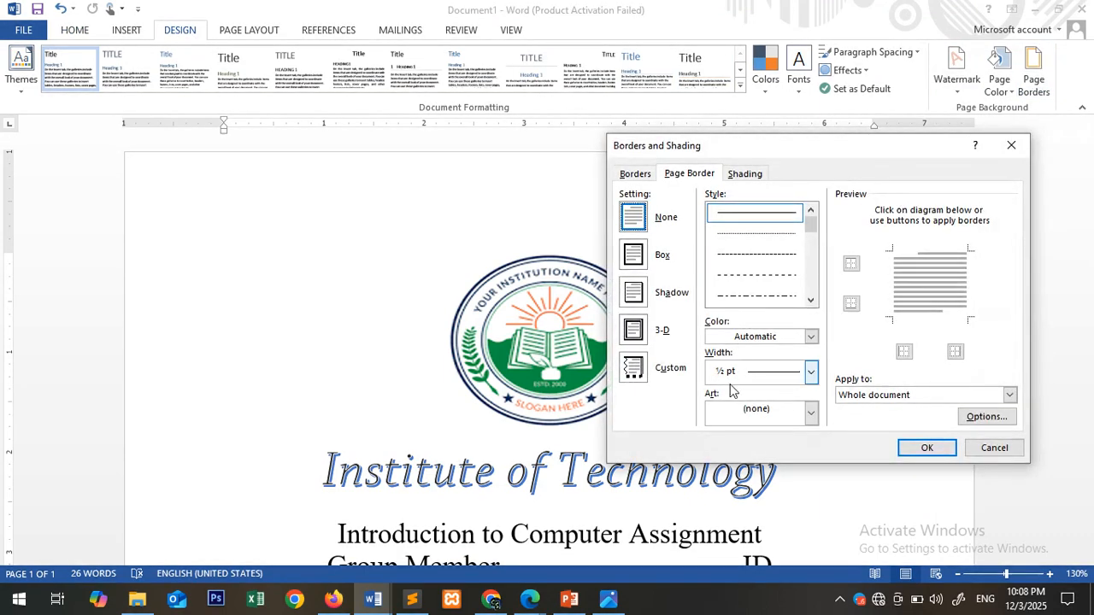
pyautogui.click(748, 415)
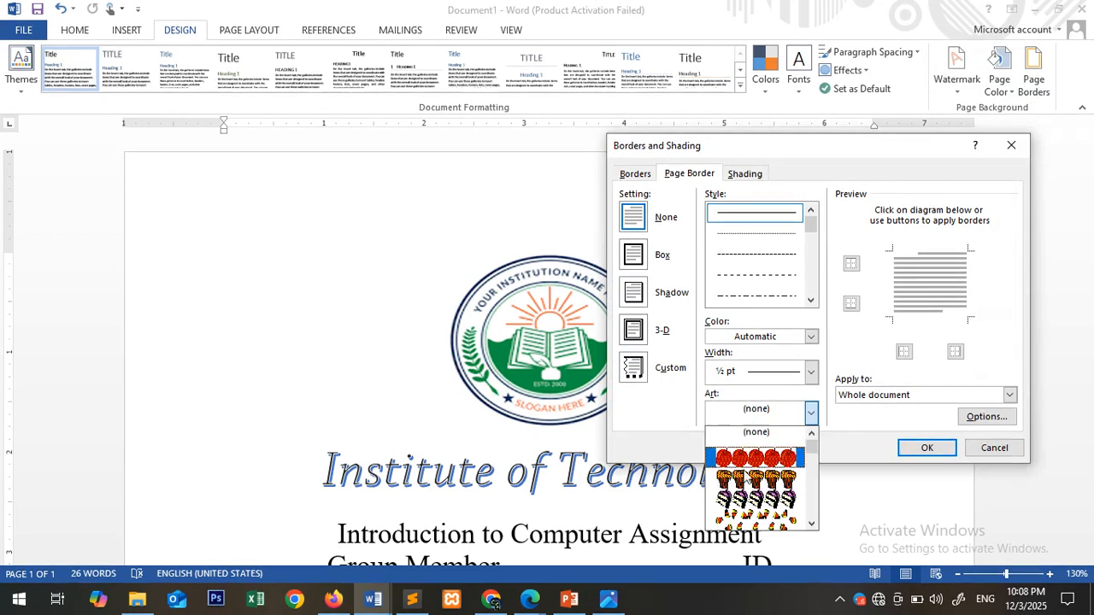
pyautogui.scroll(-4, 745, 505)
pyautogui.scroll(-1, 746, 507)
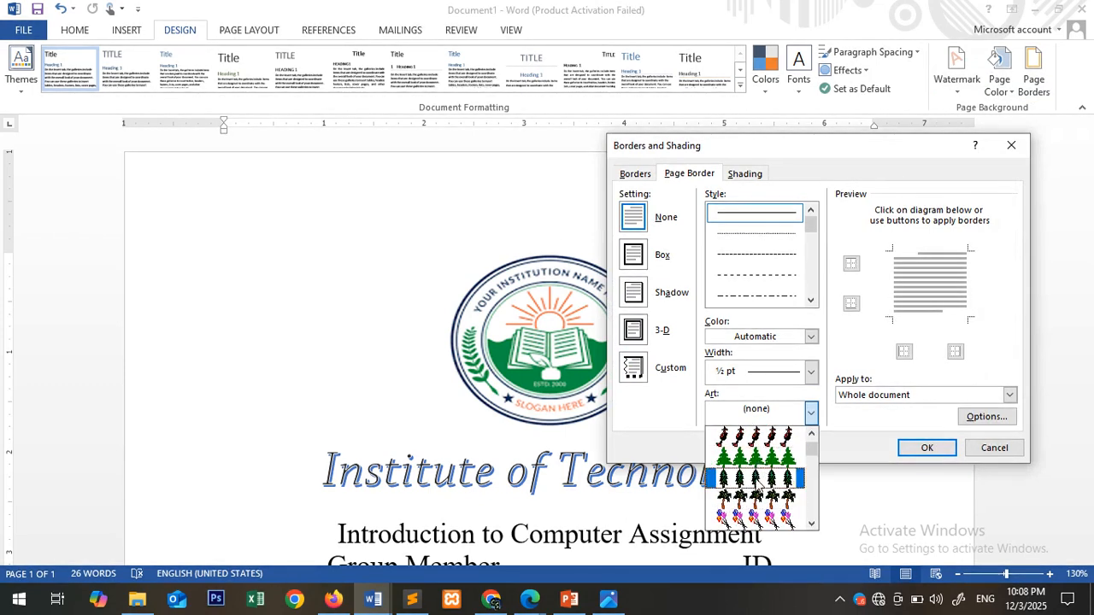
pyautogui.click(759, 481)
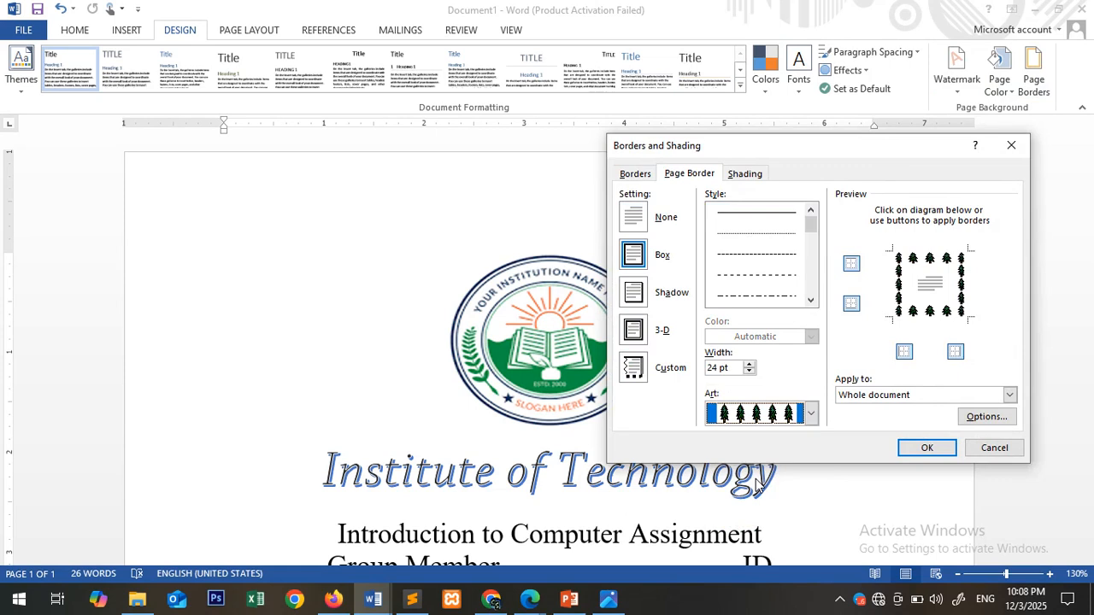
pyautogui.click(928, 448)
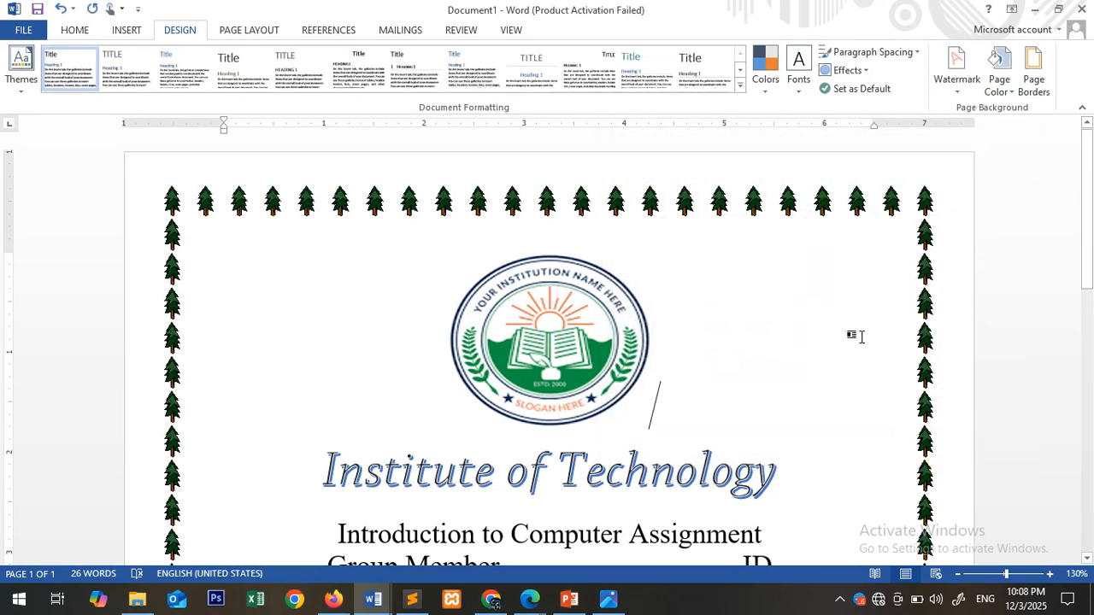
# - Draw a straight diagonal line about 1.82" high and 2.34" wide across the page's lower-left corner
pyautogui.scroll(-10, 863, 342)
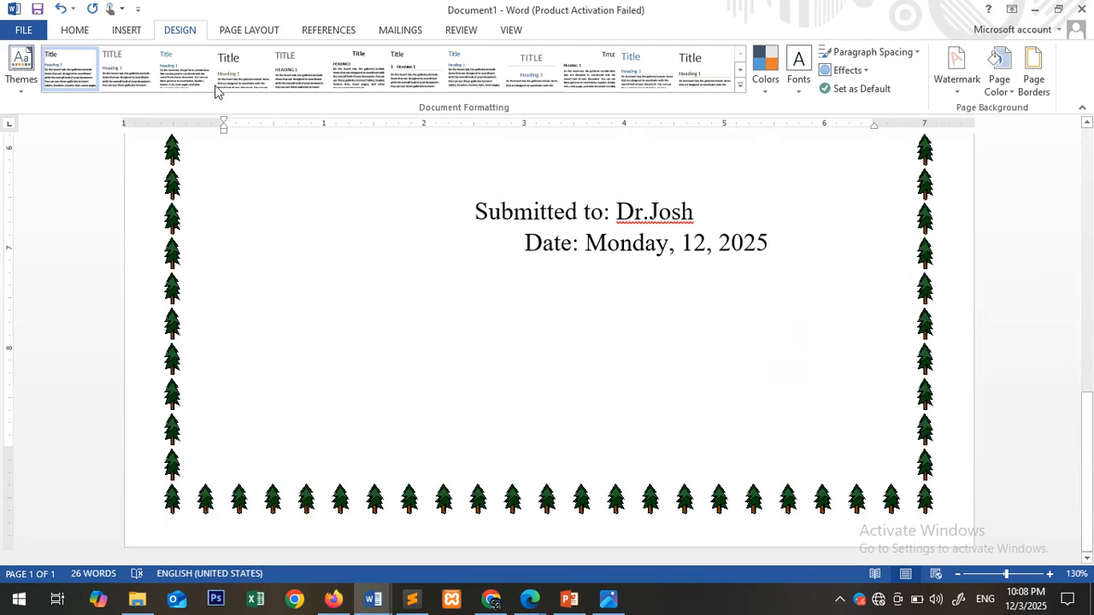
pyautogui.click(126, 31)
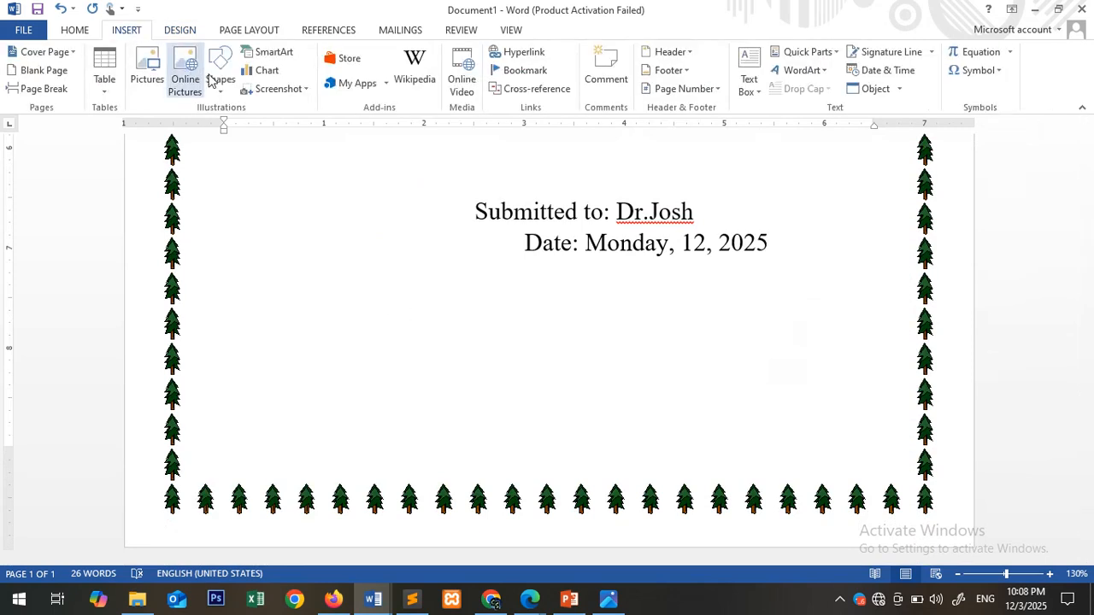
pyautogui.click(221, 92)
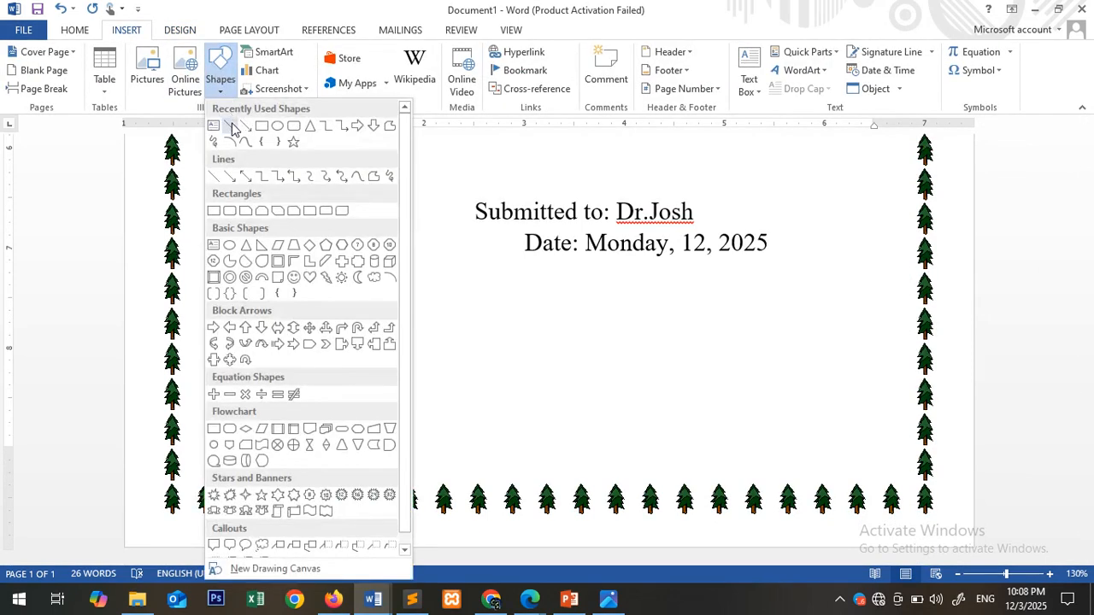
pyautogui.click(229, 125)
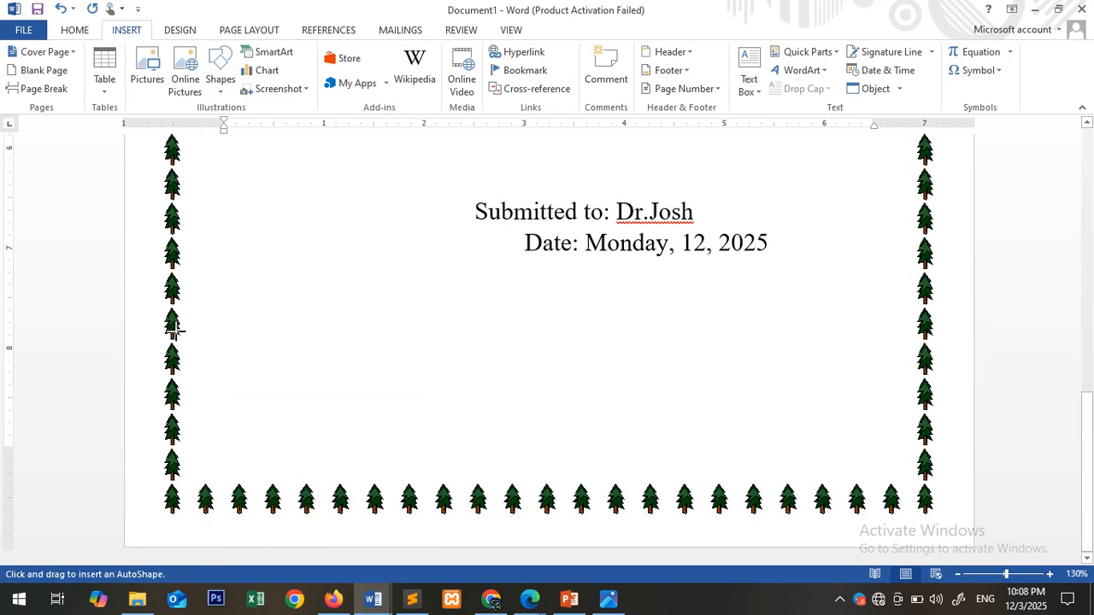
pyautogui.moveTo(175, 331)
pyautogui.mouseDown()
pyautogui.moveTo(261, 415)
pyautogui.moveTo(411, 514)
pyautogui.mouseUp()
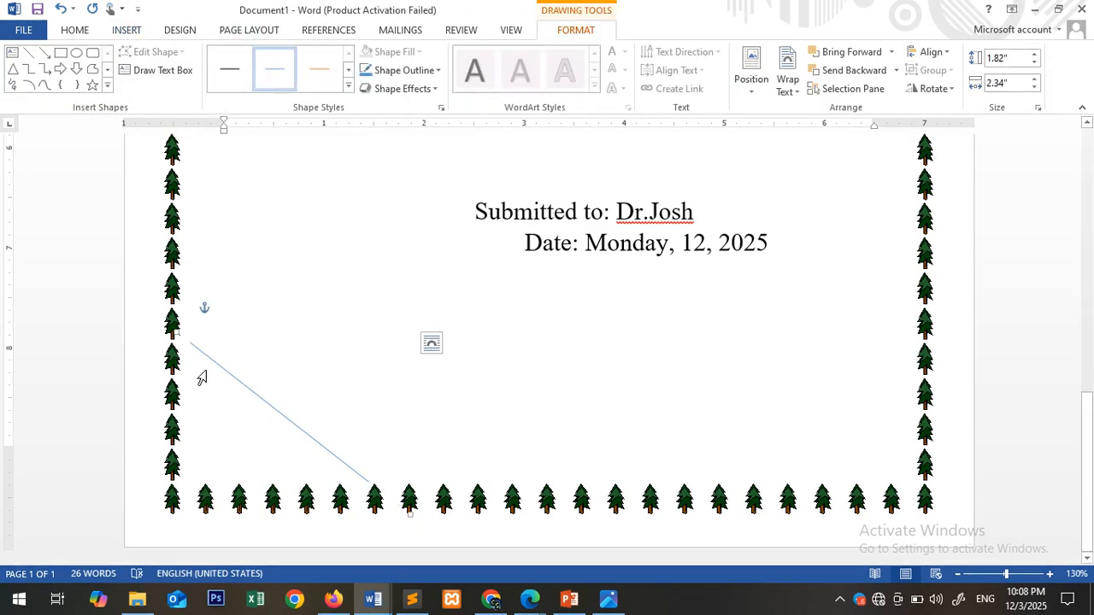
# - Adjust the ends of the corner line so it is about 1.77" high and 2.29" wide
pyautogui.click(195, 406)
pyautogui.click(508, 385)
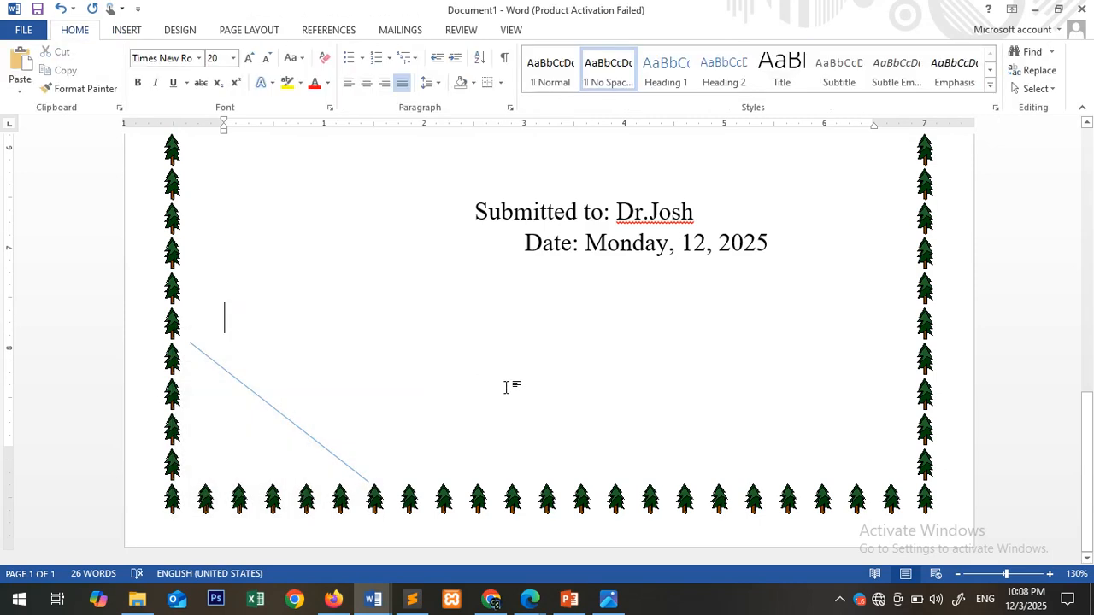
pyautogui.click(317, 447)
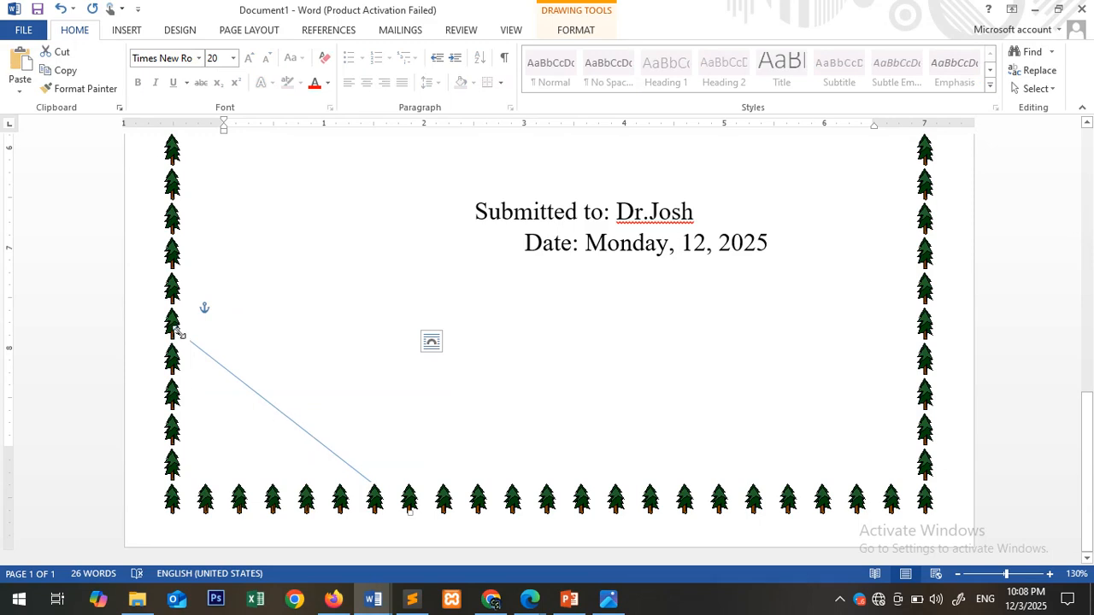
pyautogui.moveTo(176, 331)
pyautogui.mouseDown()
pyautogui.moveTo(160, 326)
pyautogui.moveTo(203, 361)
pyautogui.moveTo(178, 334)
pyautogui.mouseUp()
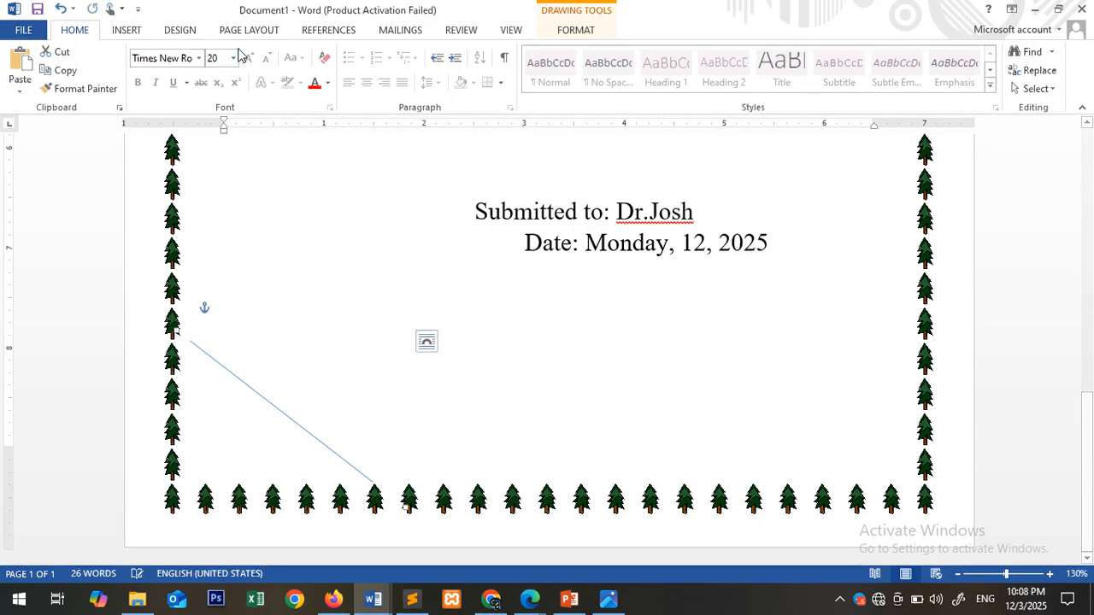
# - Draw a second diagonal line about 1.46" high and 1.92" wide below the first, and apply the orange line style to it
pyautogui.click(126, 30)
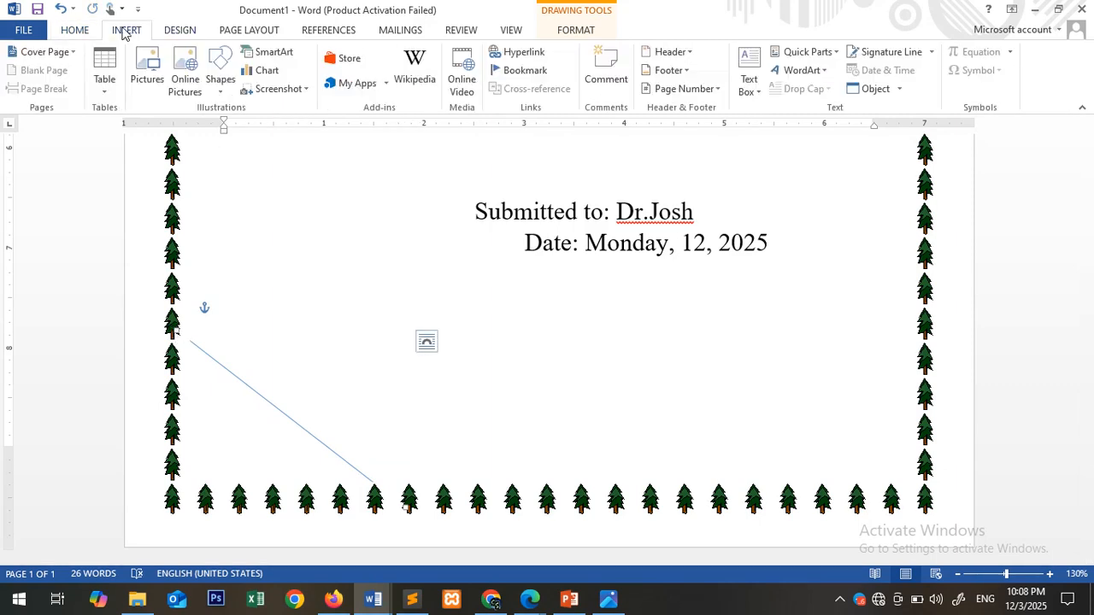
pyautogui.click(219, 81)
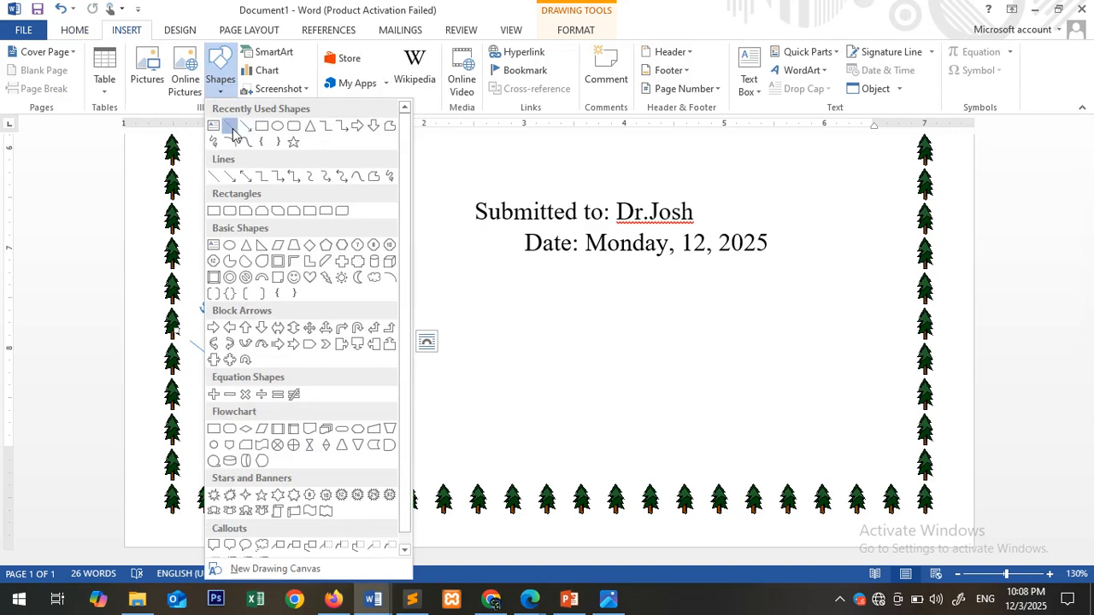
pyautogui.click(225, 126)
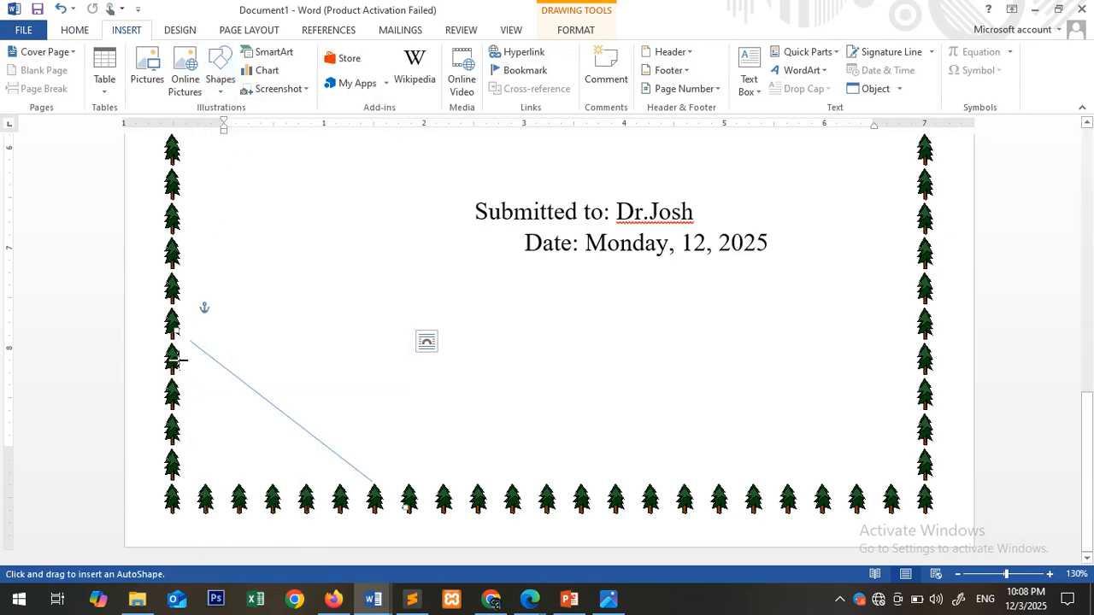
pyautogui.moveTo(178, 361); pyautogui.dragTo(370, 503)
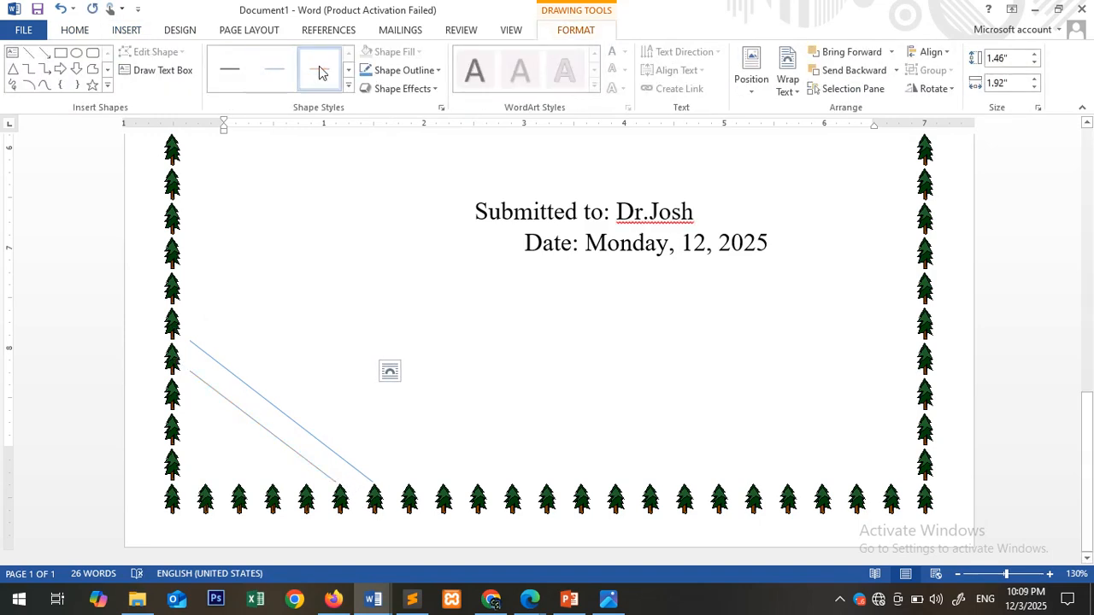
pyautogui.click(319, 73)
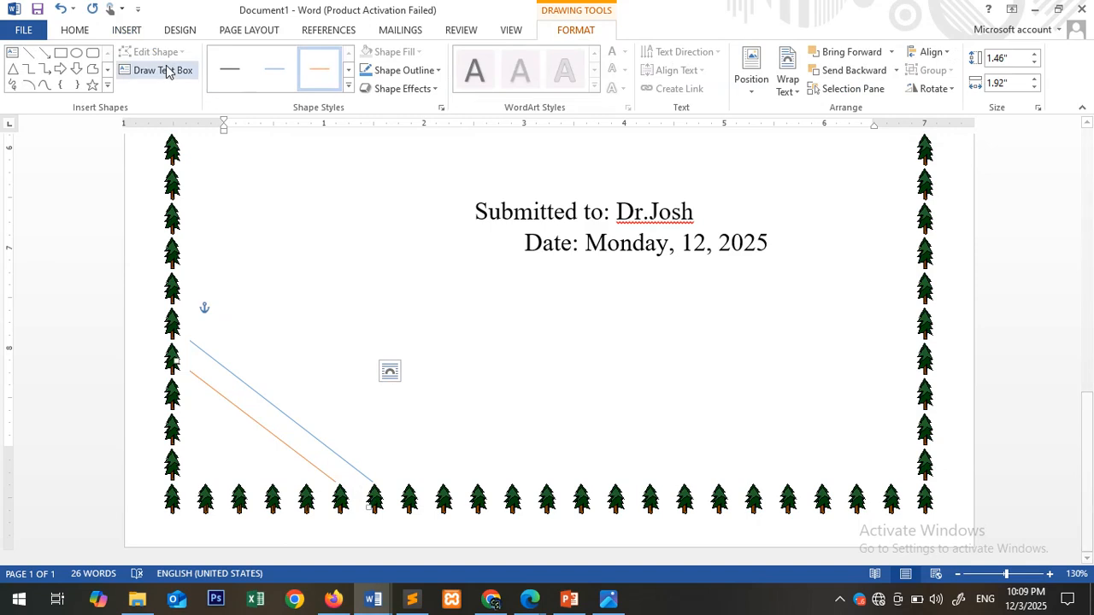
pyautogui.click(242, 384)
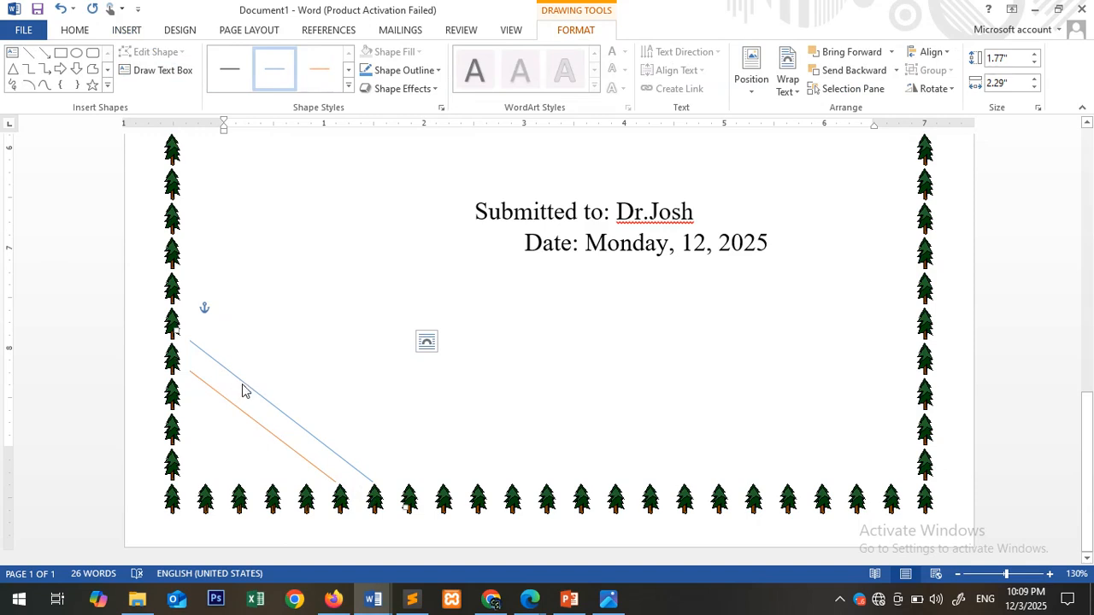
# - Add a third, shorter blue diagonal line parallel to and below the orange one in the page's lower-left corner
pyautogui.moveTo(242, 390); pyautogui.dragTo(181, 398)
pyautogui.click(132, 405)
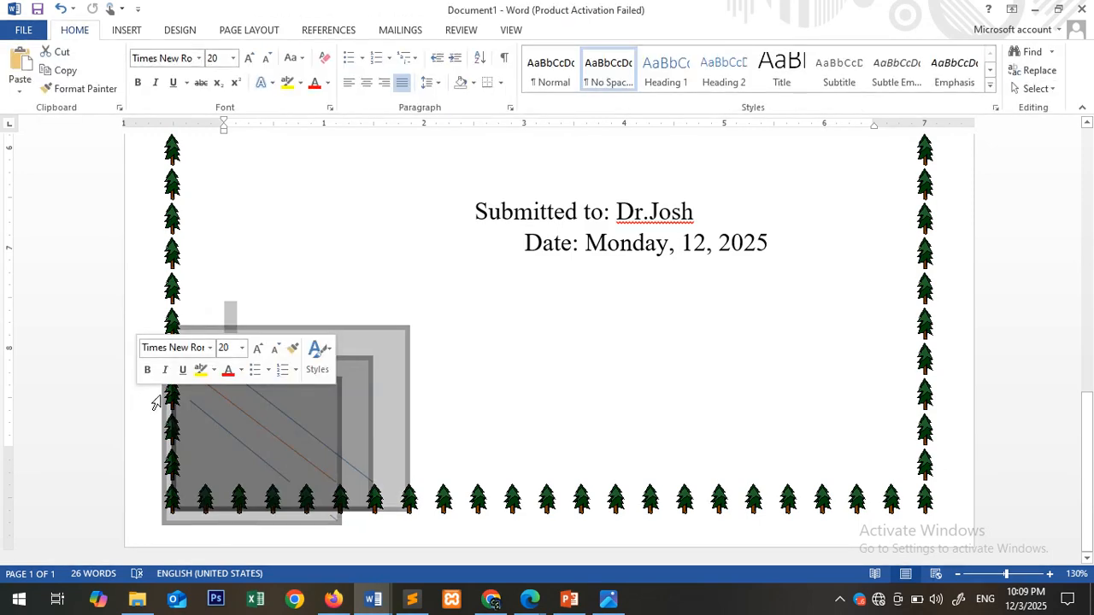
pyautogui.click(675, 393)
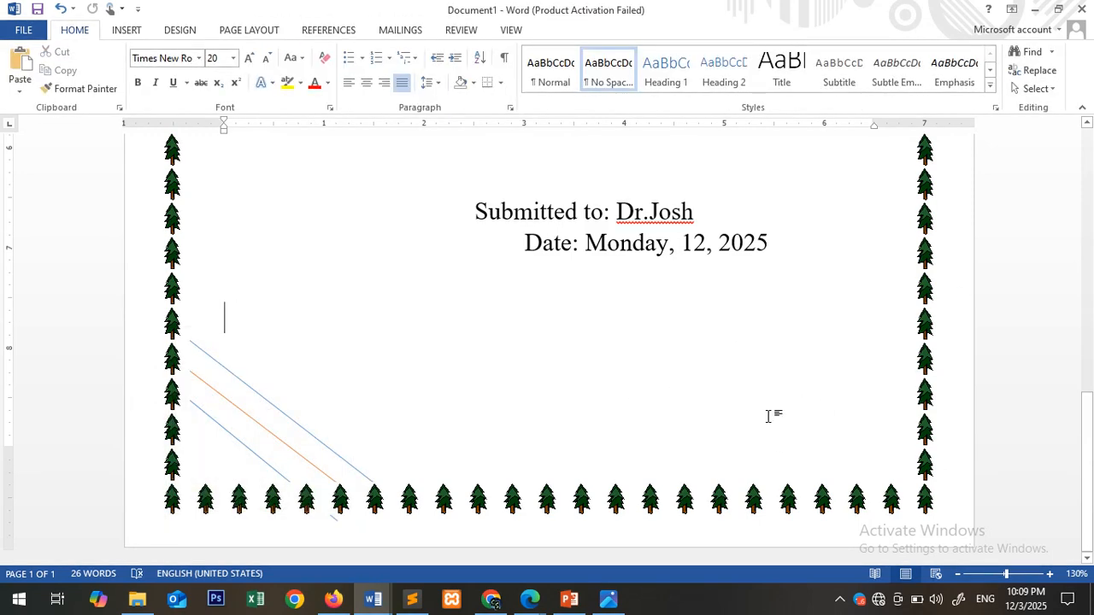
# - Review the whole cover page from the logo down to the corner lines, including its print preview
pyautogui.scroll(10, 615, 406)
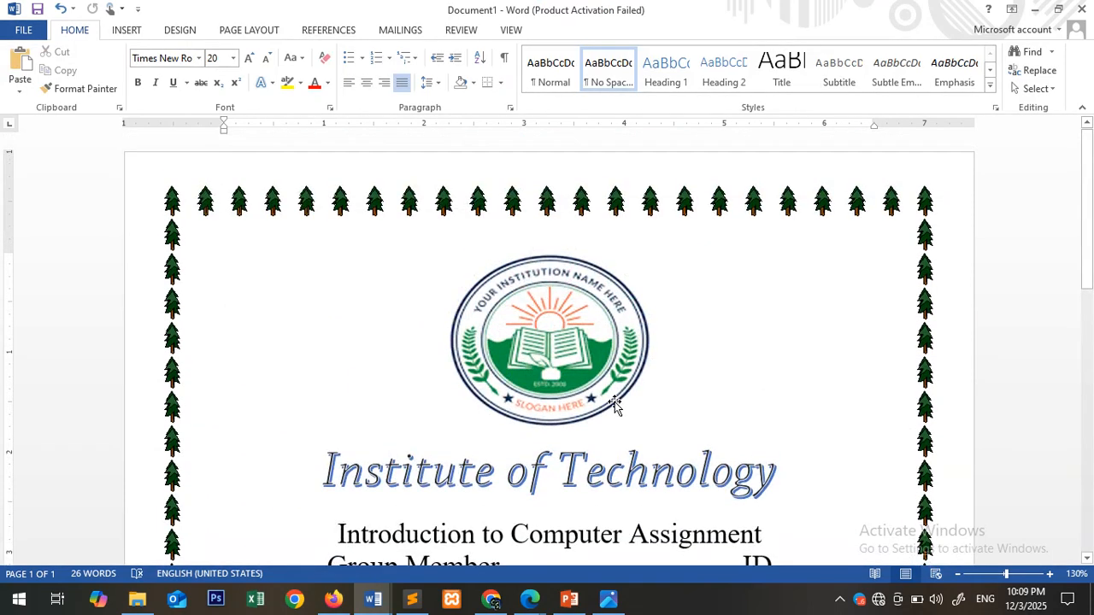
pyautogui.scroll(-4, 616, 406)
pyautogui.scroll(2, 616, 402)
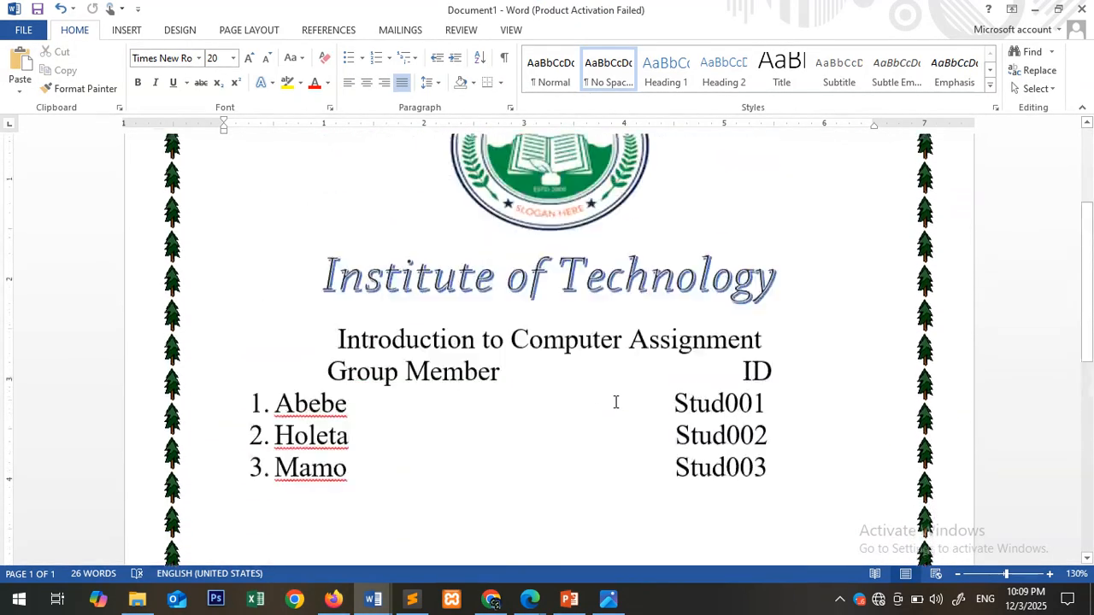
pyautogui.scroll(3, 616, 403)
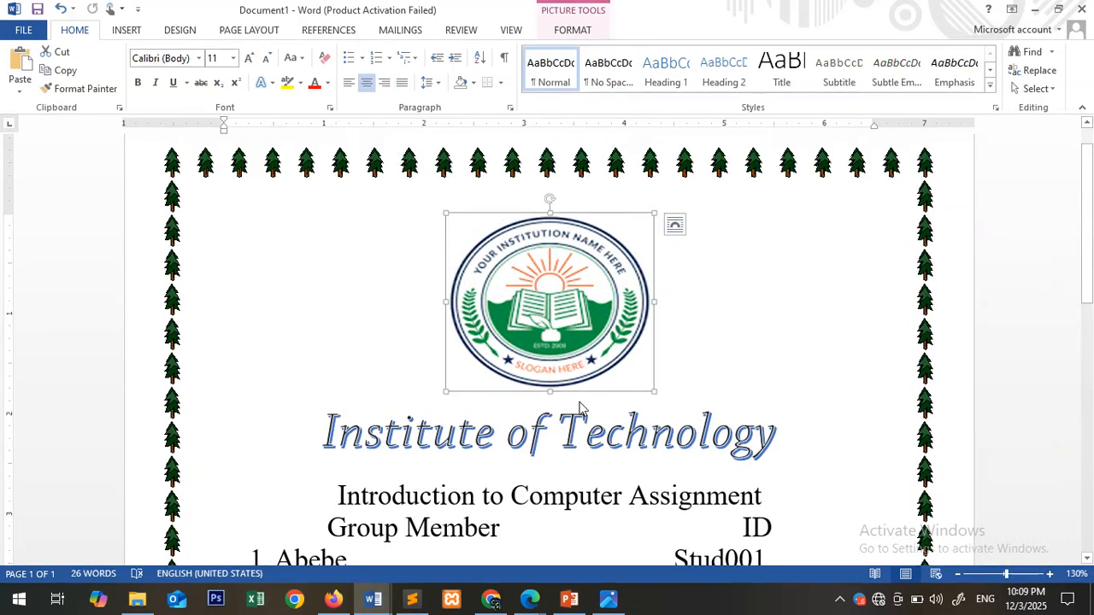
pyautogui.scroll(-10, 580, 406)
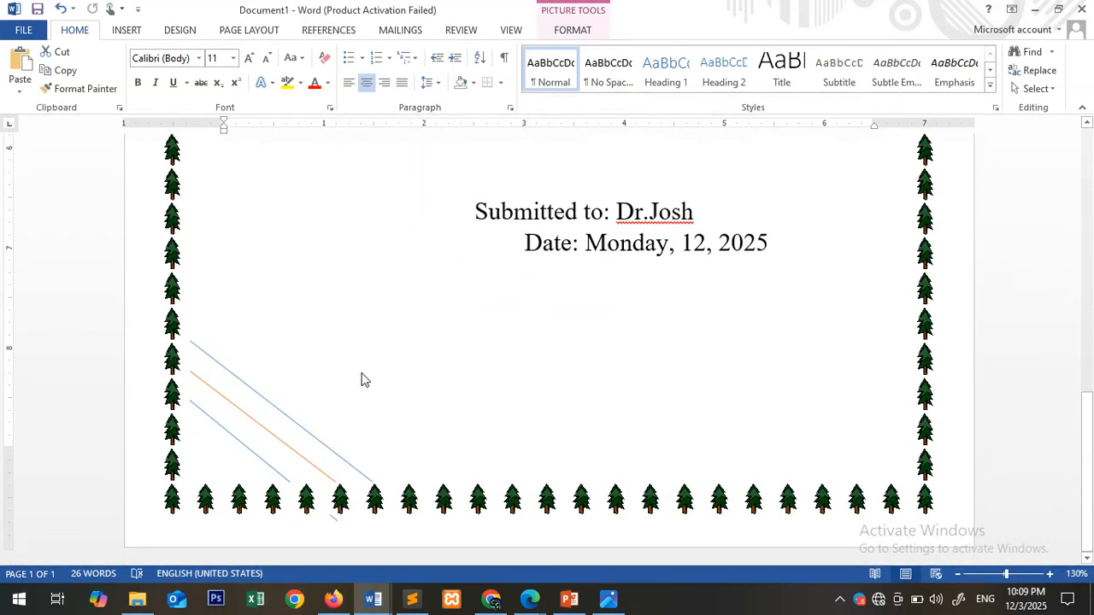
pyautogui.hotkey('ctrl', 'p')
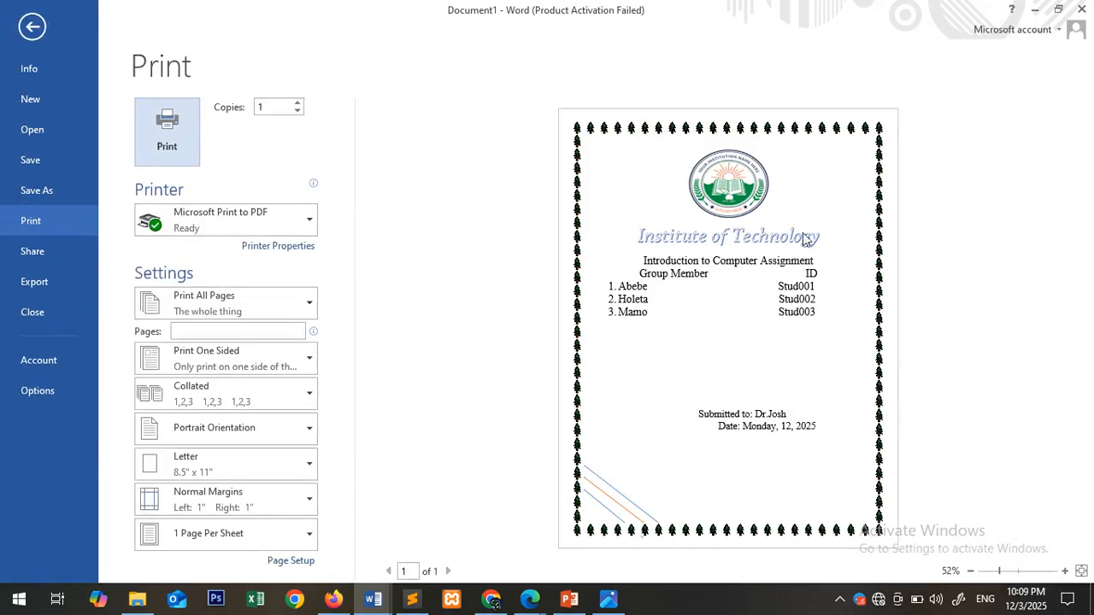
pyautogui.click(32, 26)
pyautogui.scroll(2, 349, 350)
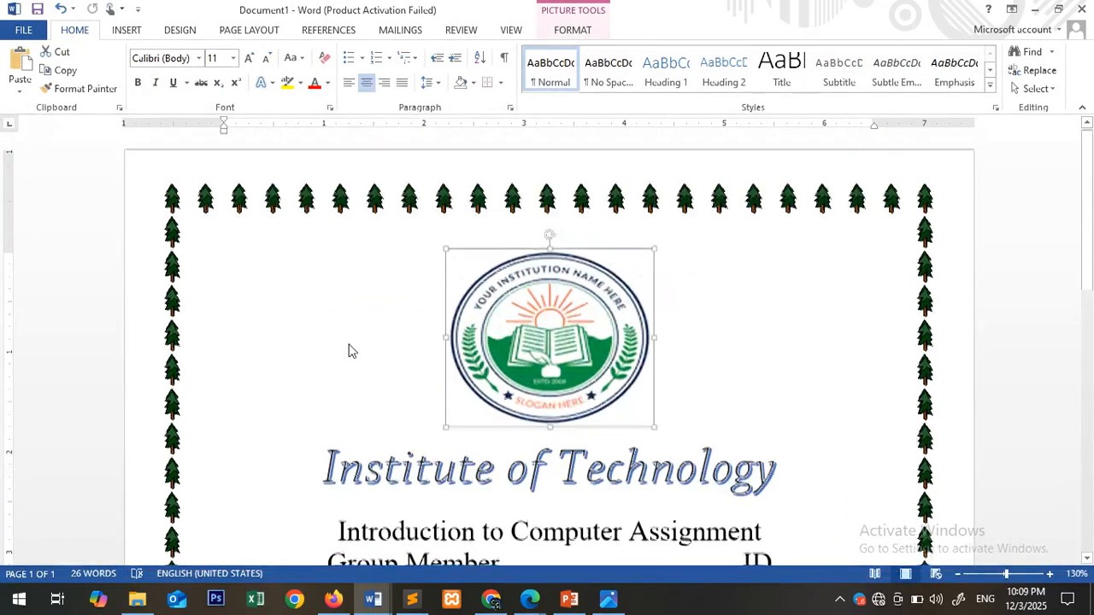
pyautogui.scroll(-10, 349, 350)
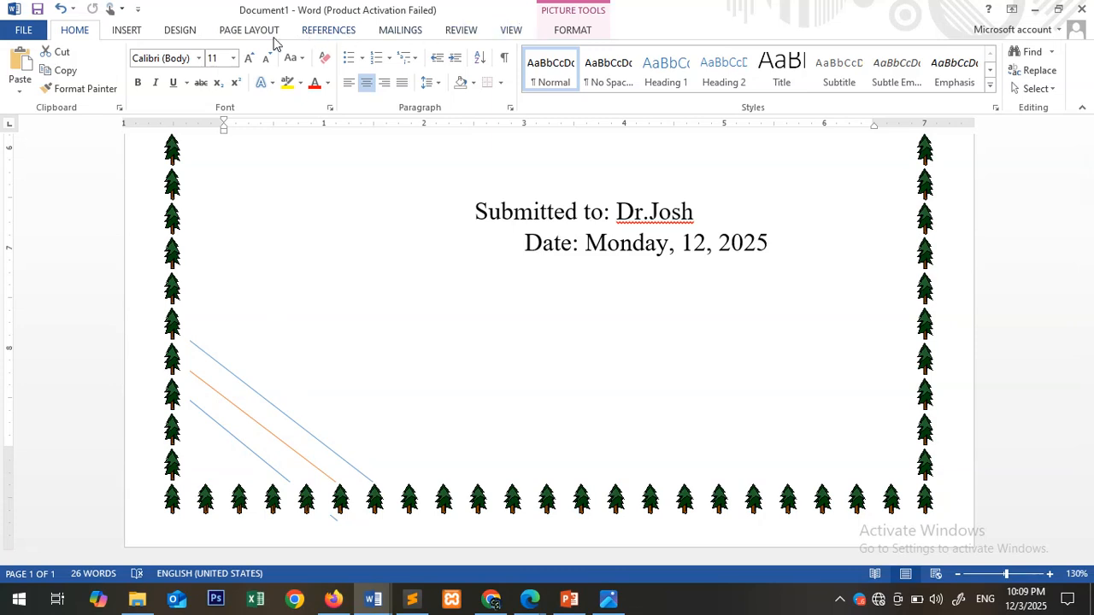
pyautogui.scroll(10, 482, 305)
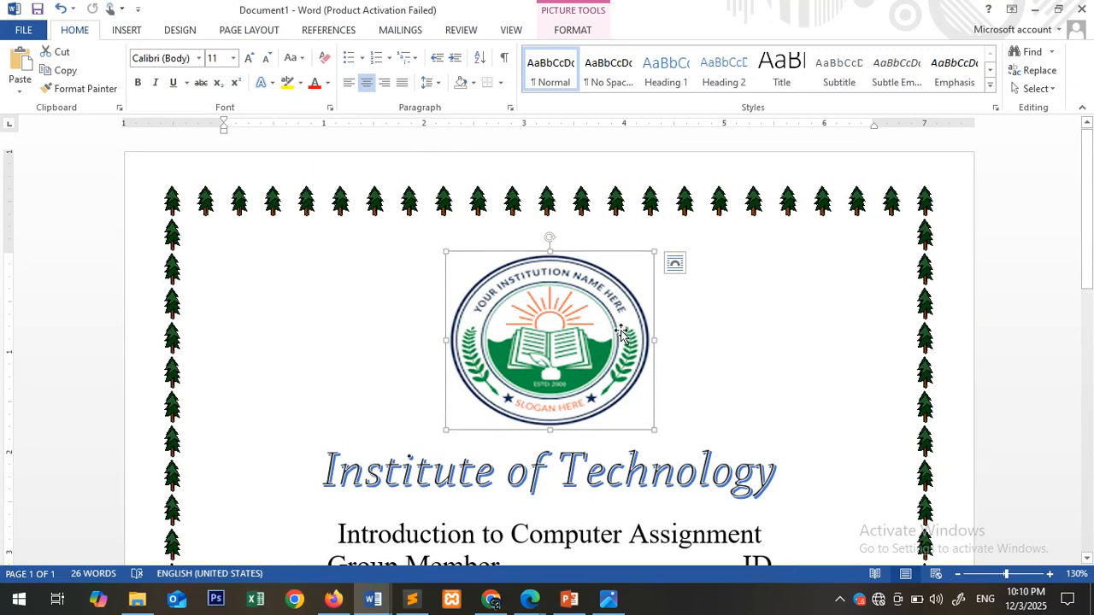
pyautogui.click(727, 366)
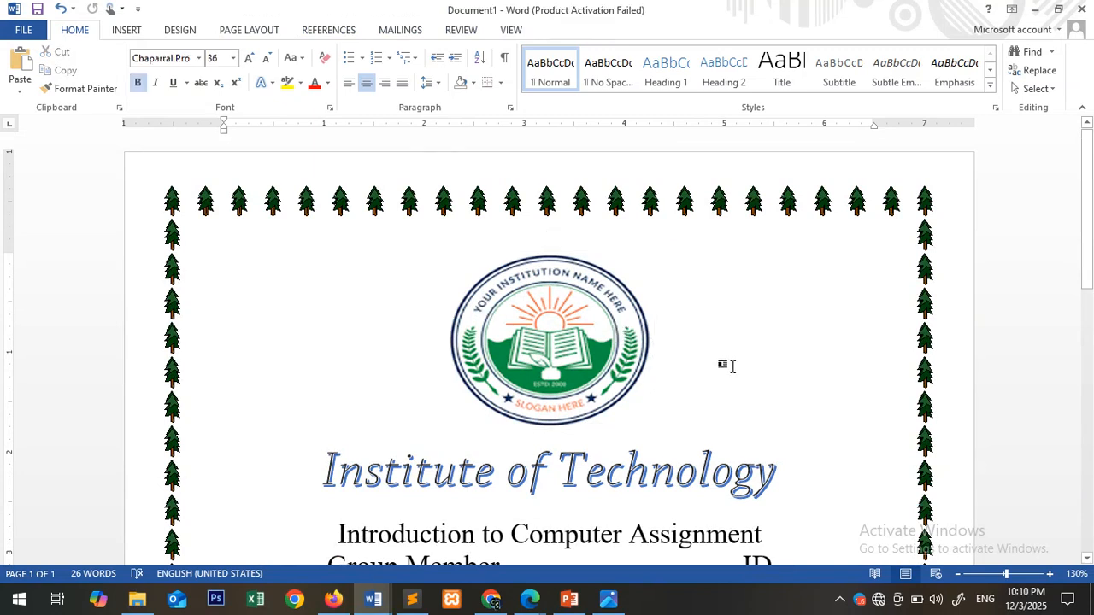